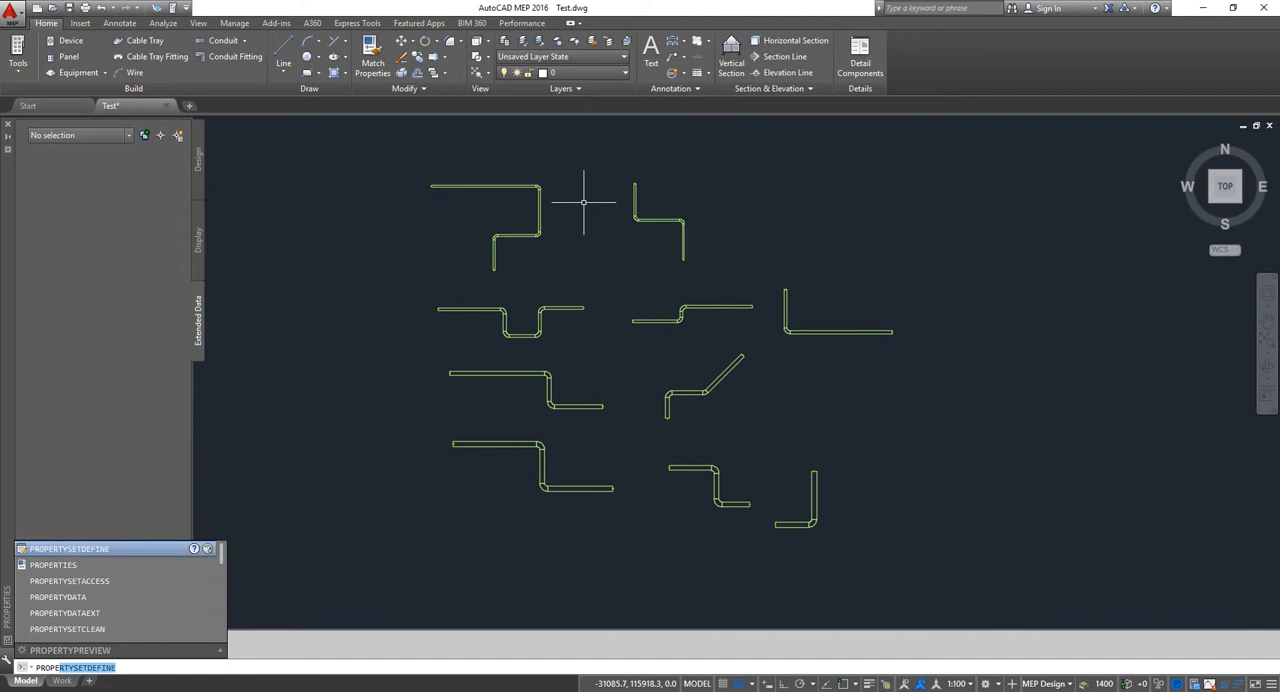
Step: Open the property set definitions and examine the Length and Length(m) entries of the Cable tray length set
{"action": "key", "text": "Return"}
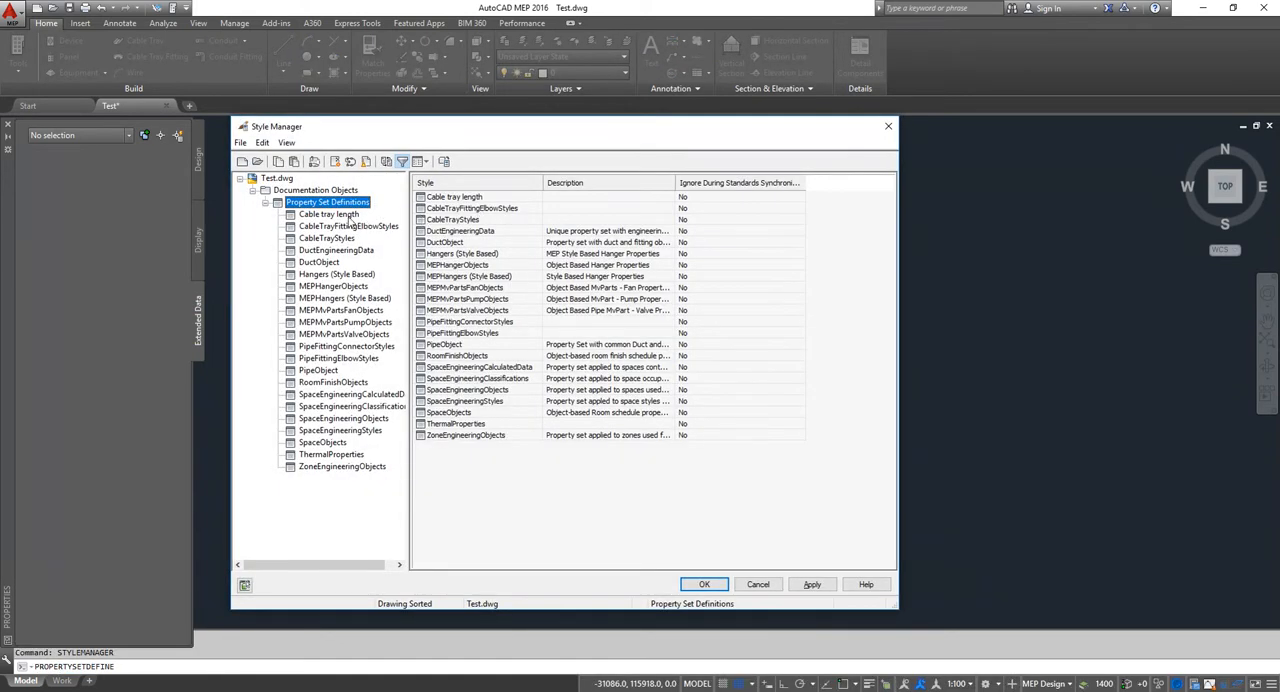
{"action": "left_click", "coordinate": [349, 219]}
{"action": "left_click_drag", "start_coordinate": [503, 129], "coordinate": [490, 122]}
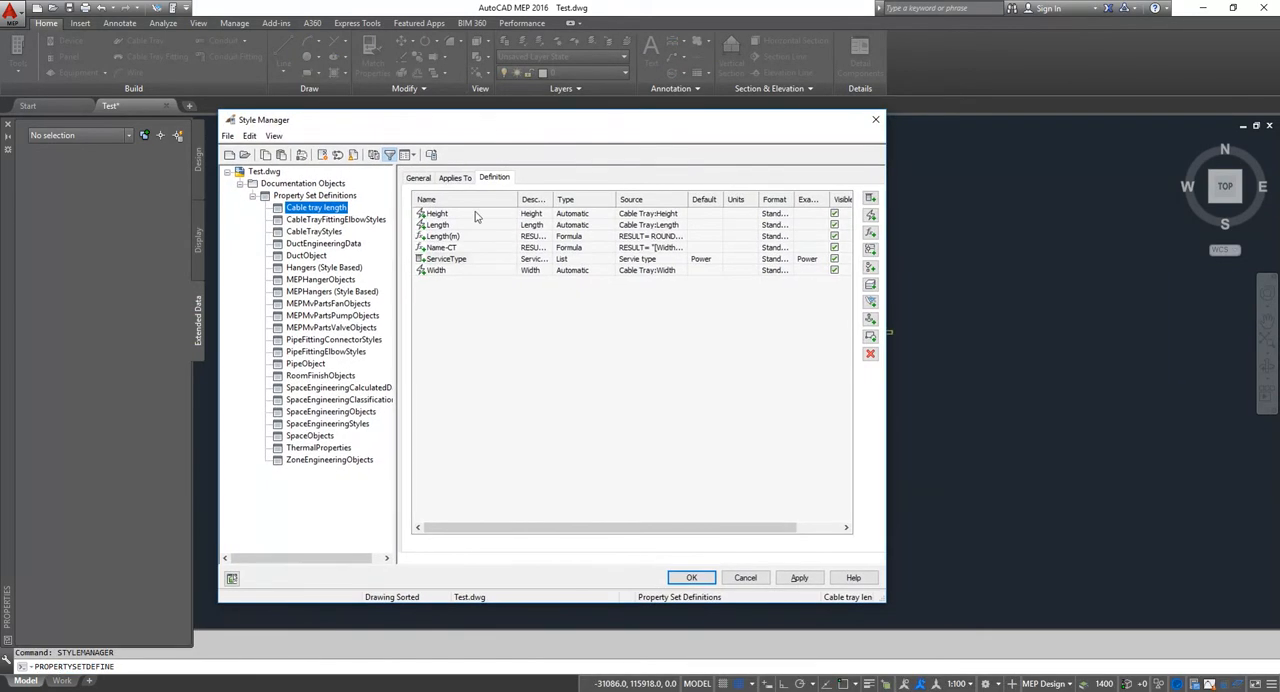
{"action": "left_click", "coordinate": [440, 226]}
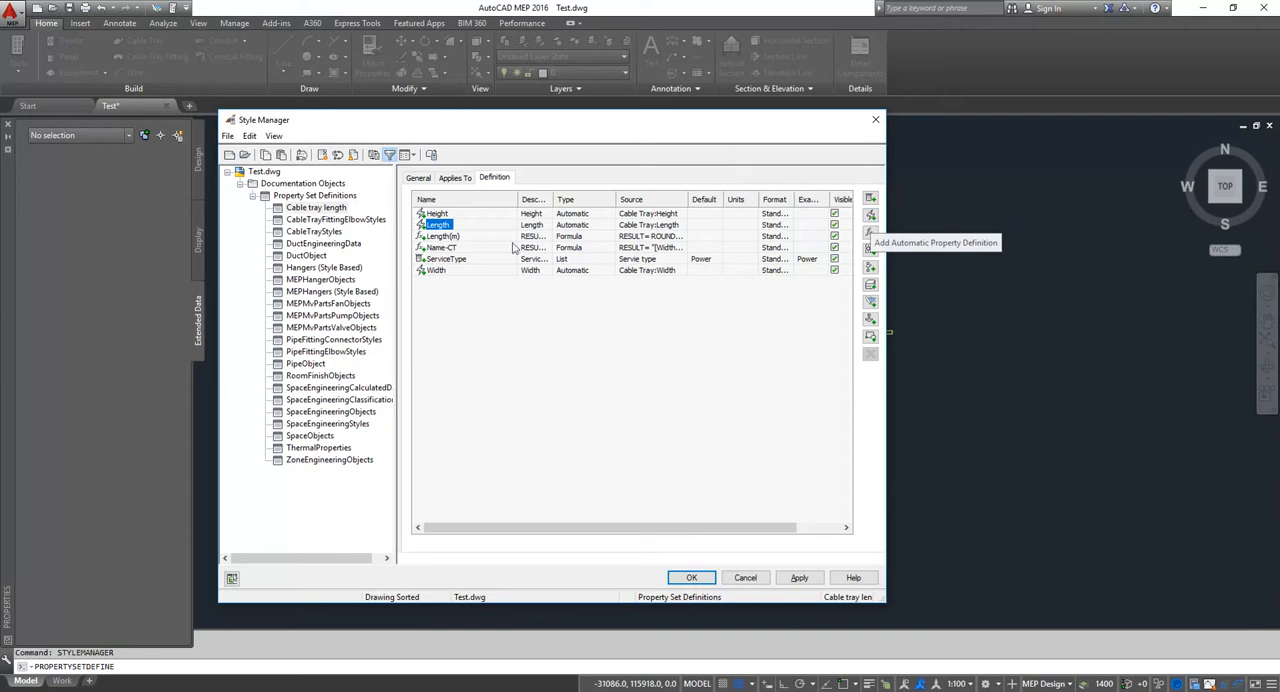
{"action": "left_click", "coordinate": [442, 236]}
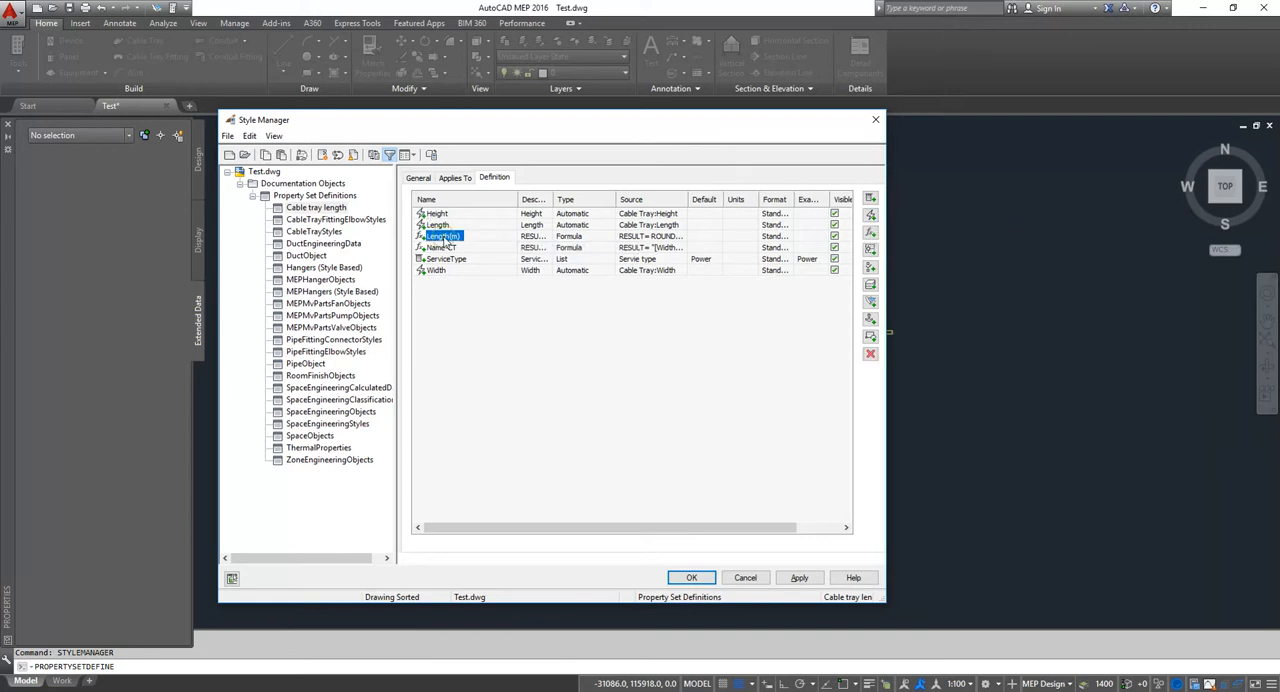
{"action": "left_click", "coordinate": [871, 236]}
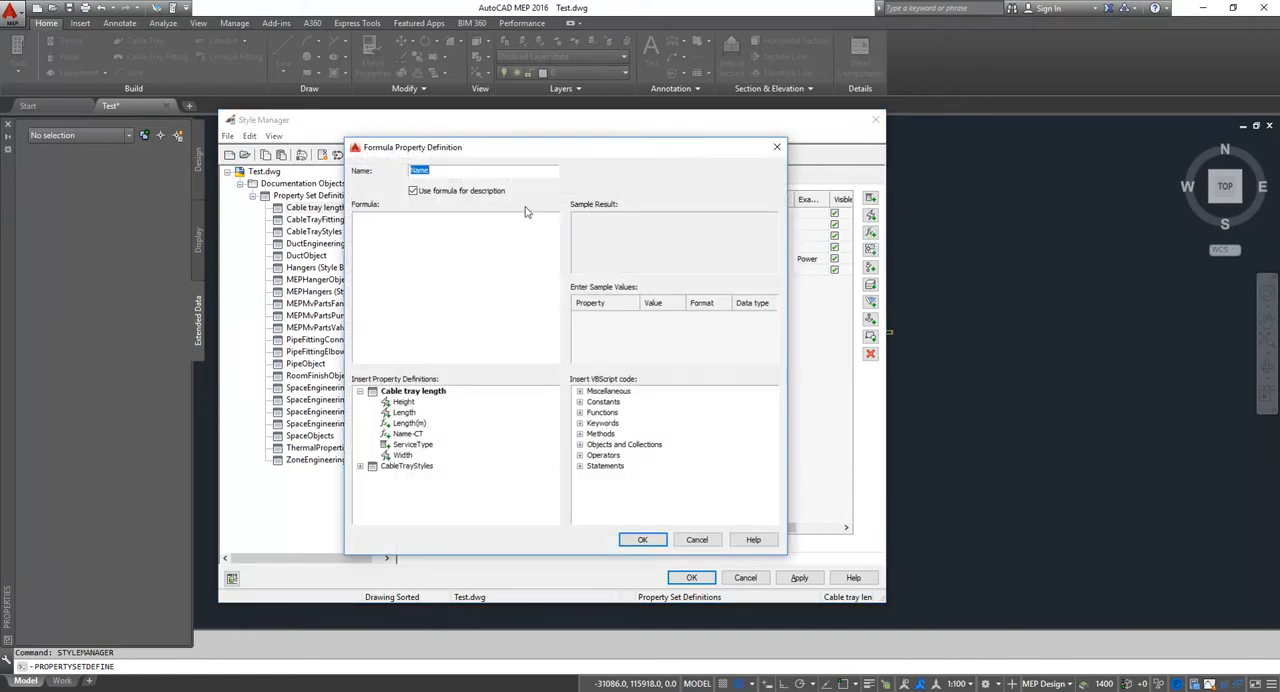
{"action": "key", "text": "Escape"}
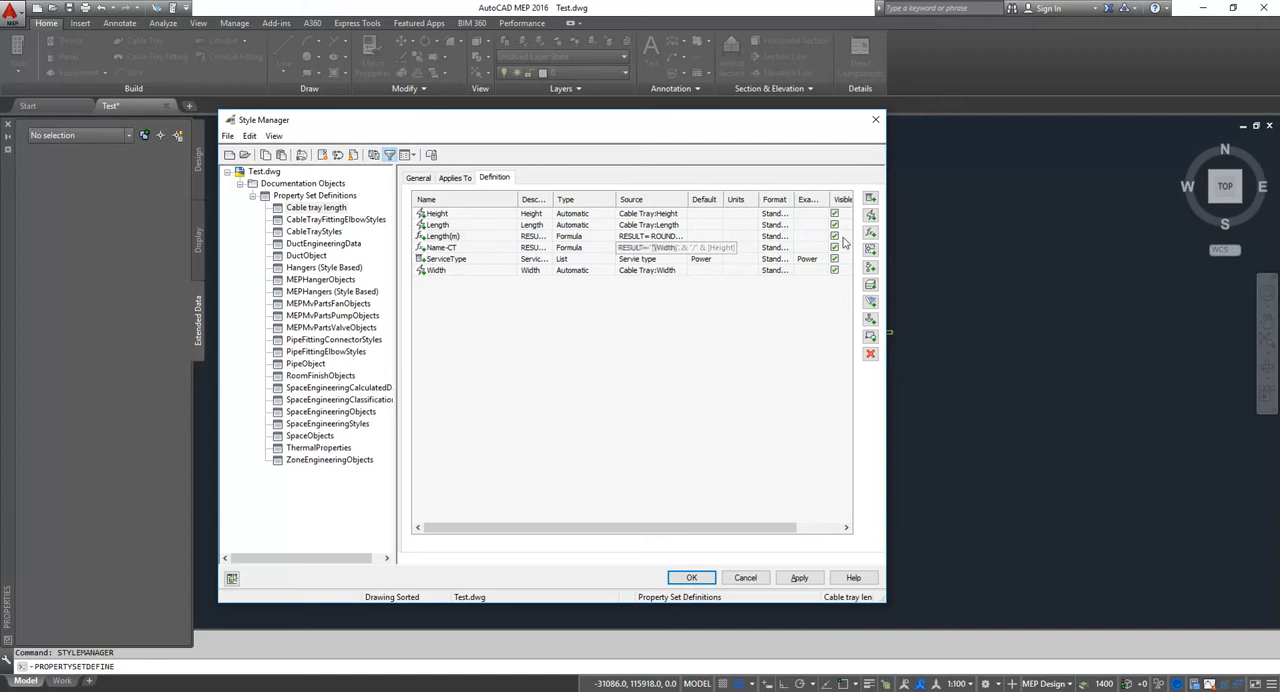
Step: Review the formulas of the Length(m) and Name-CT properties, then close the property set definitions
{"action": "double_click", "coordinate": [445, 236]}
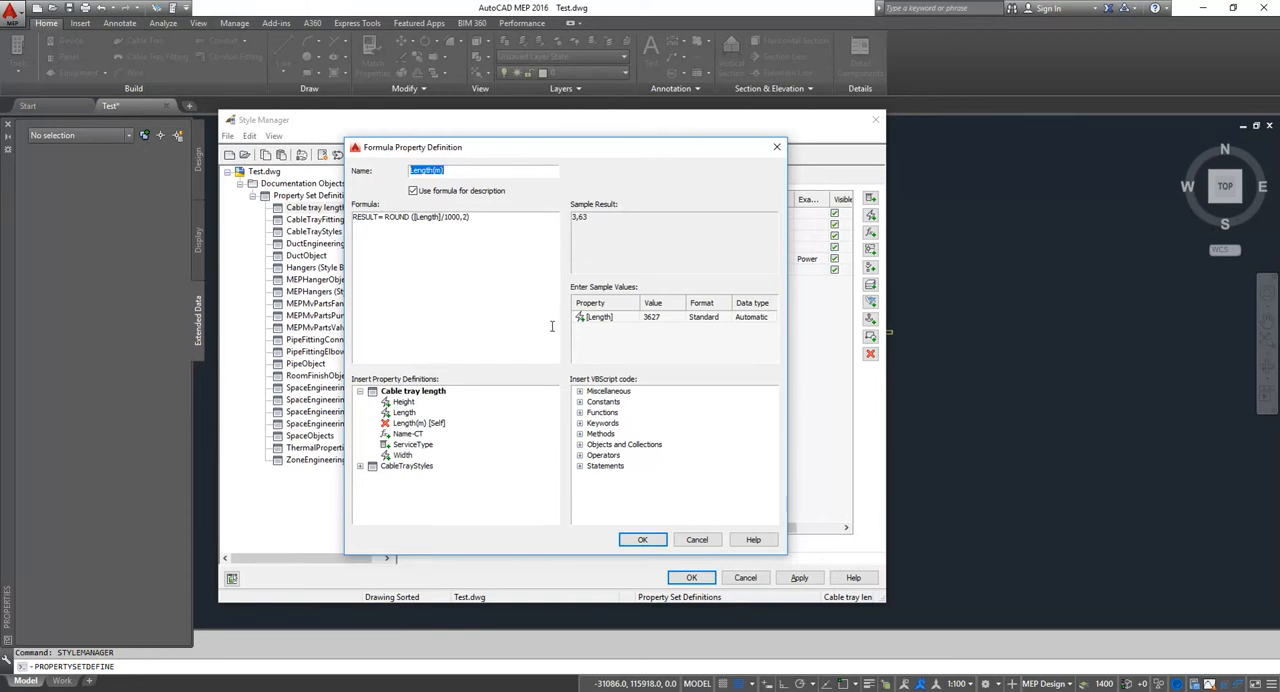
{"action": "key", "text": "Escape"}
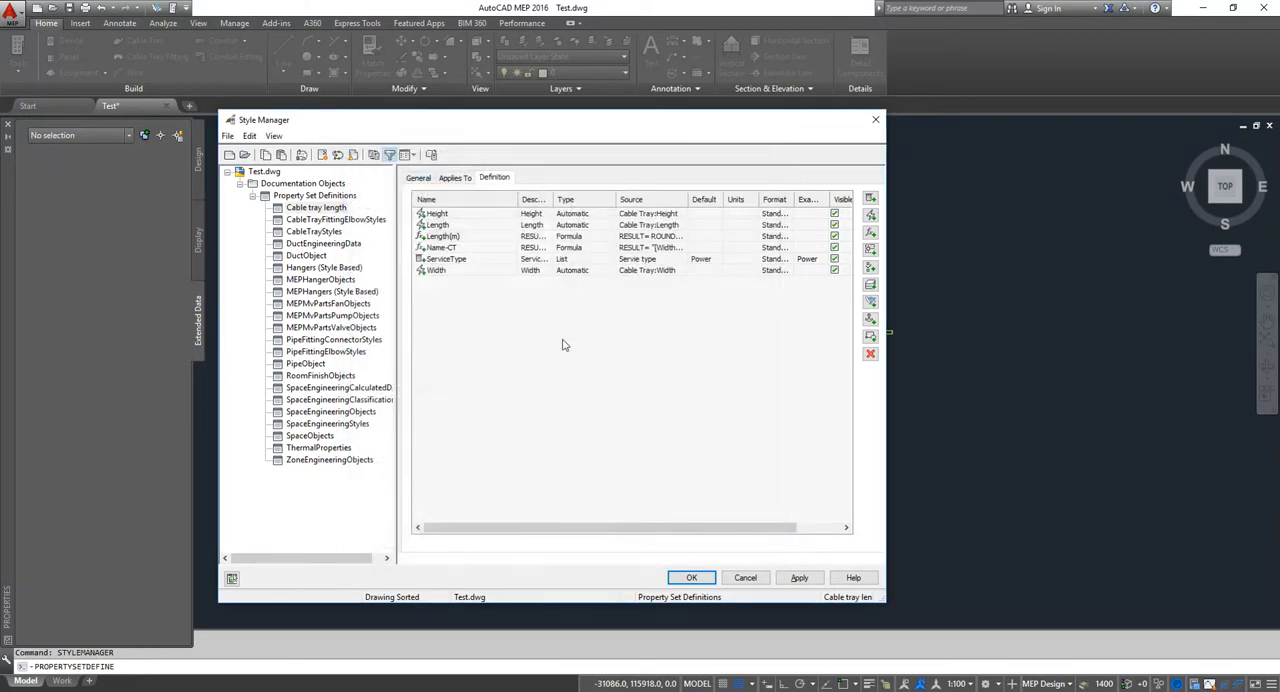
{"action": "double_click", "coordinate": [450, 248]}
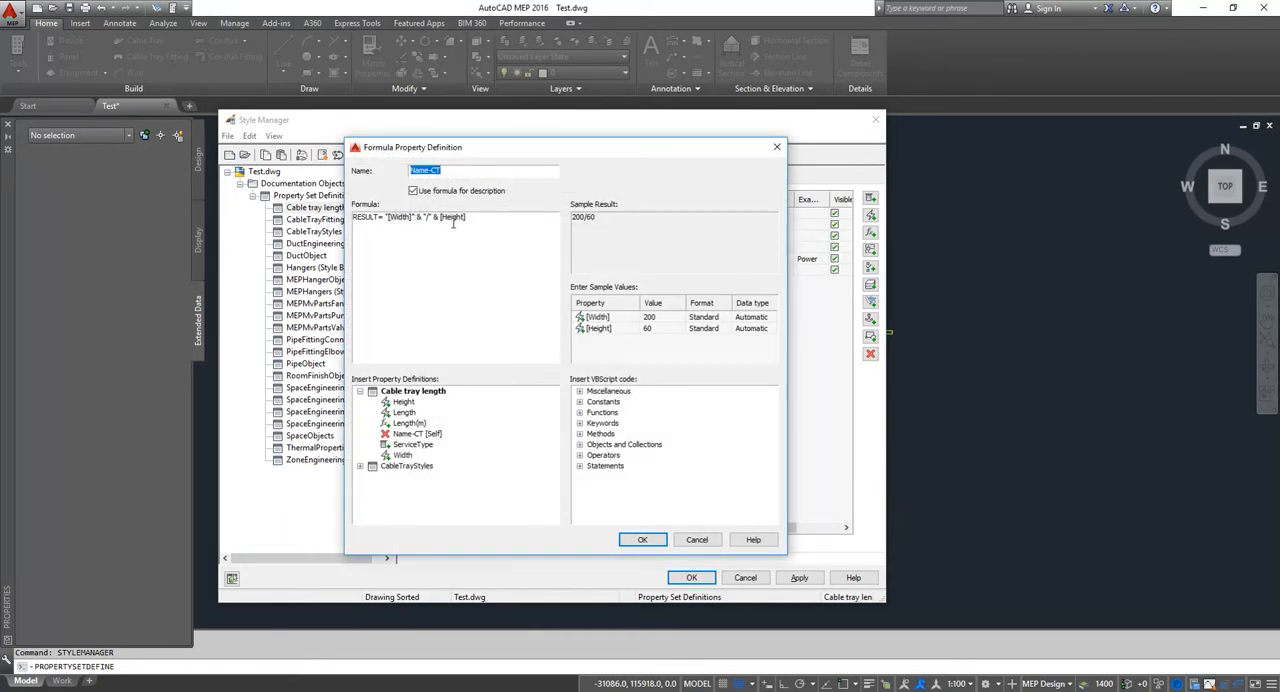
{"action": "key", "text": "Return"}
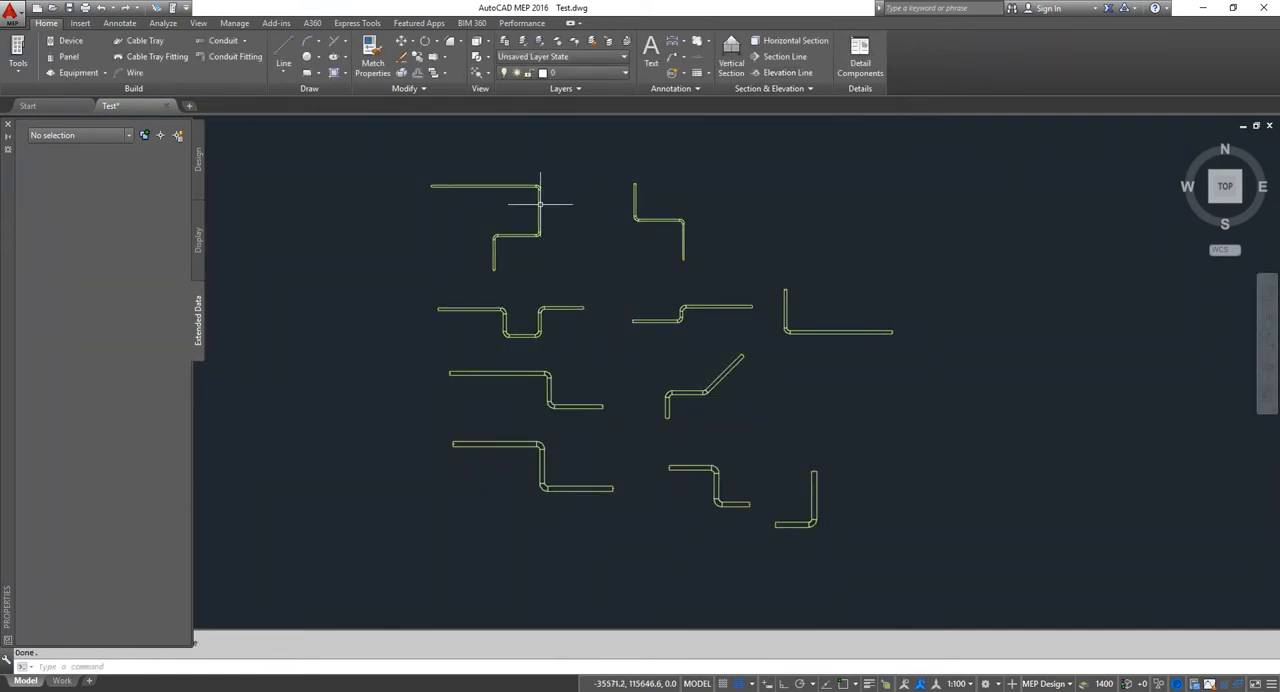
Step: Inspect the Cable tray length property set data of the vertical tray segment in the upper-left run, then clear the selection
{"action": "scroll", "coordinate": [557, 229], "scroll_direction": "up", "scroll_amount": 3}
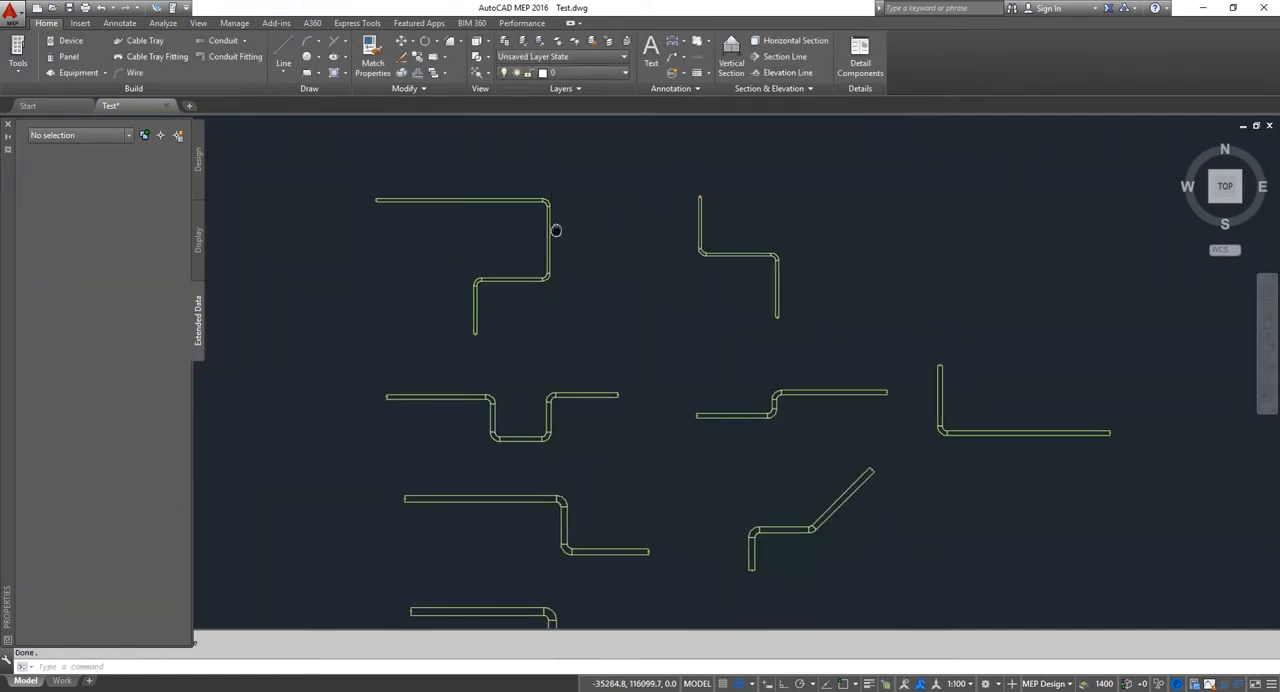
{"action": "left_click", "coordinate": [573, 266]}
{"action": "left_click", "coordinate": [550, 251]}
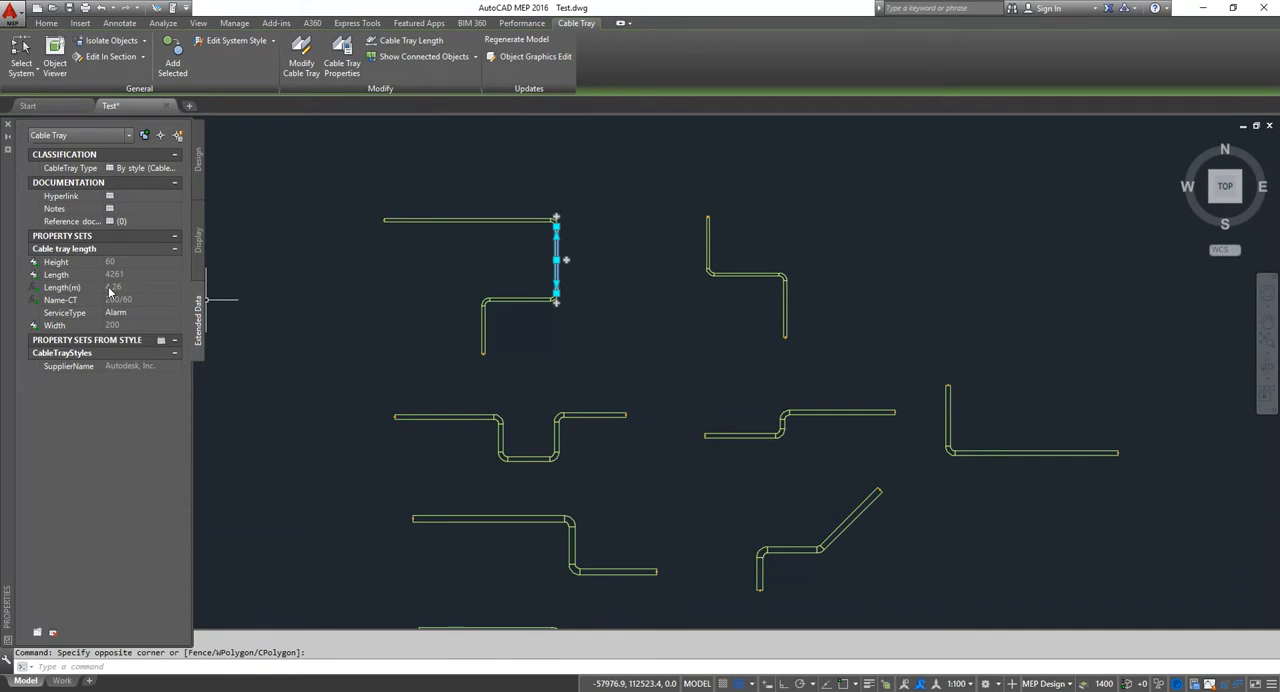
{"action": "key", "text": "Escape"}
{"action": "middle_click_drag", "start_coordinate": [571, 362], "coordinate": [572, 344]}
{"action": "scroll", "coordinate": [545, 320], "scroll_direction": "down", "scroll_amount": 3}
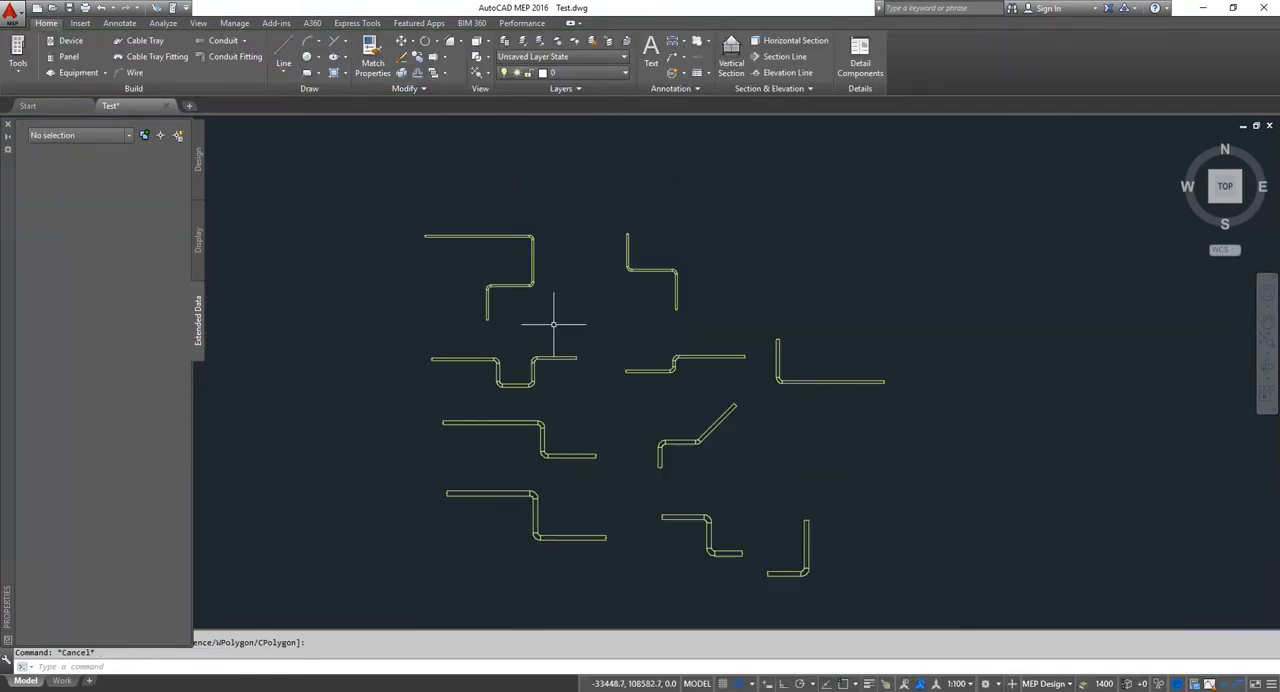
Step: Create a new schedule table style named "Cable tray schedule" under Documentation Objects in the Style Manager
{"action": "type", "text": "s"}
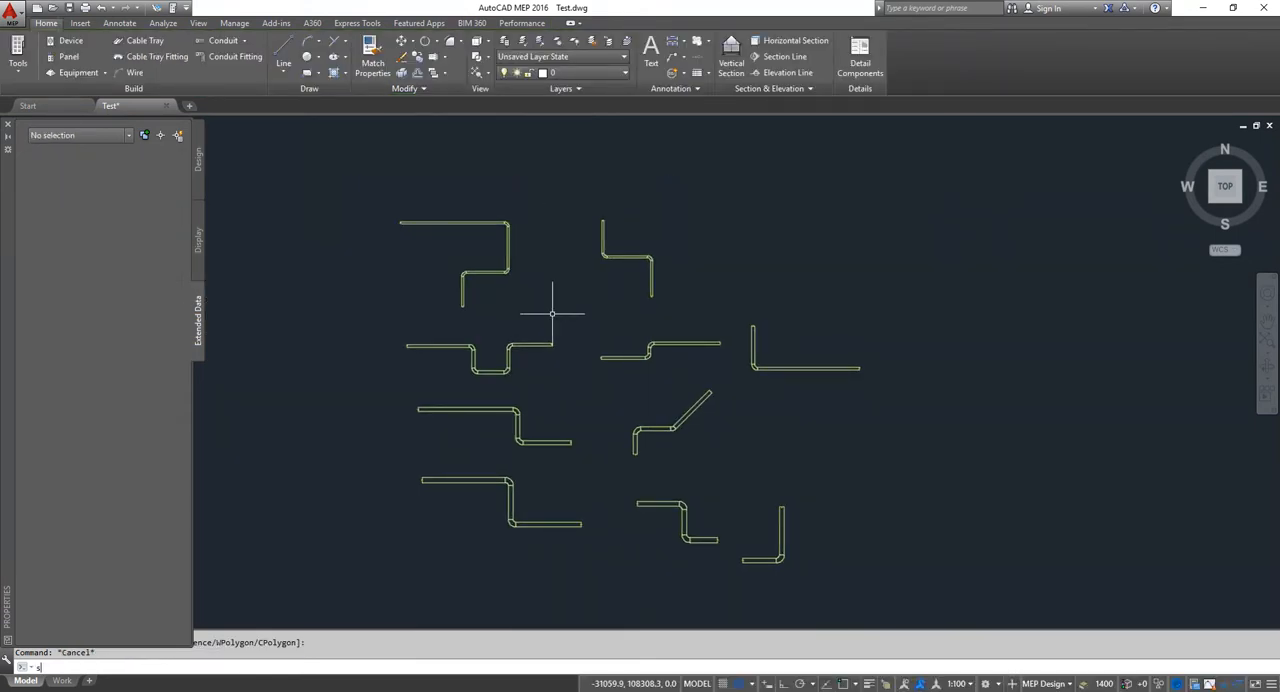
{"action": "key", "text": "Down"}
{"action": "key", "text": "Return"}
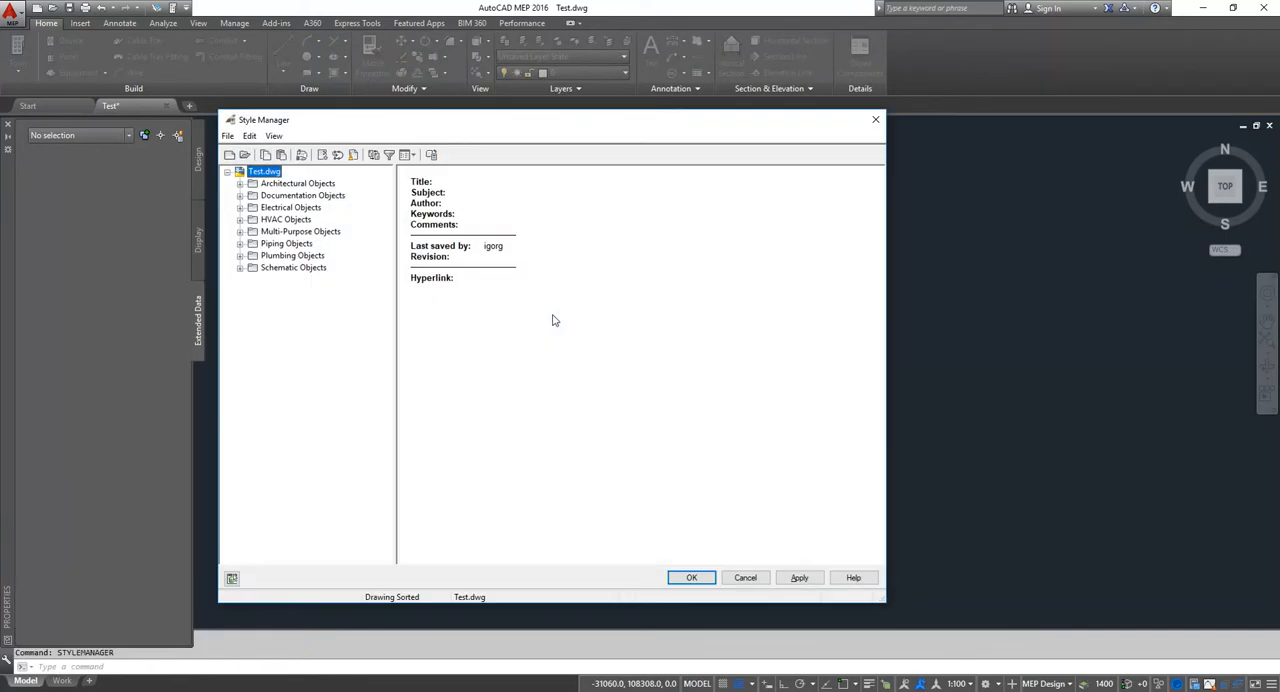
{"action": "left_click", "coordinate": [240, 196]}
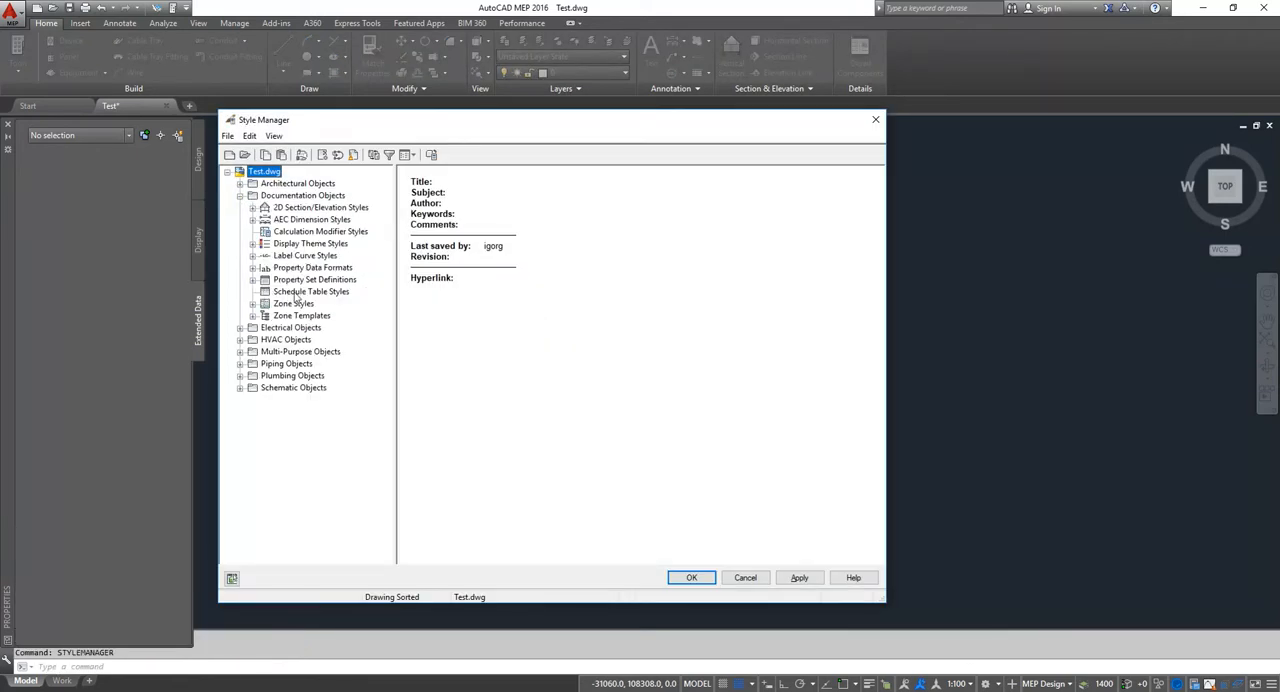
{"action": "left_click", "coordinate": [299, 292]}
{"action": "right_click", "coordinate": [299, 297]}
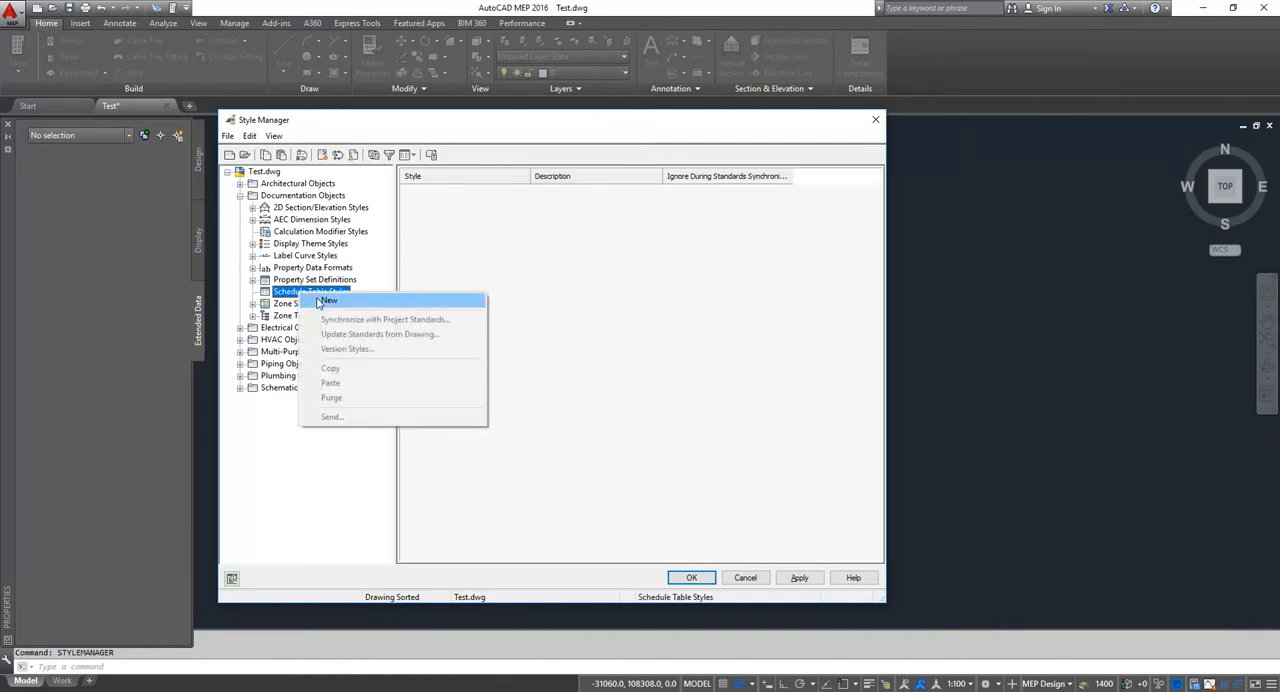
{"action": "left_click", "coordinate": [320, 300]}
{"action": "type", "text": "Cable tray s"}
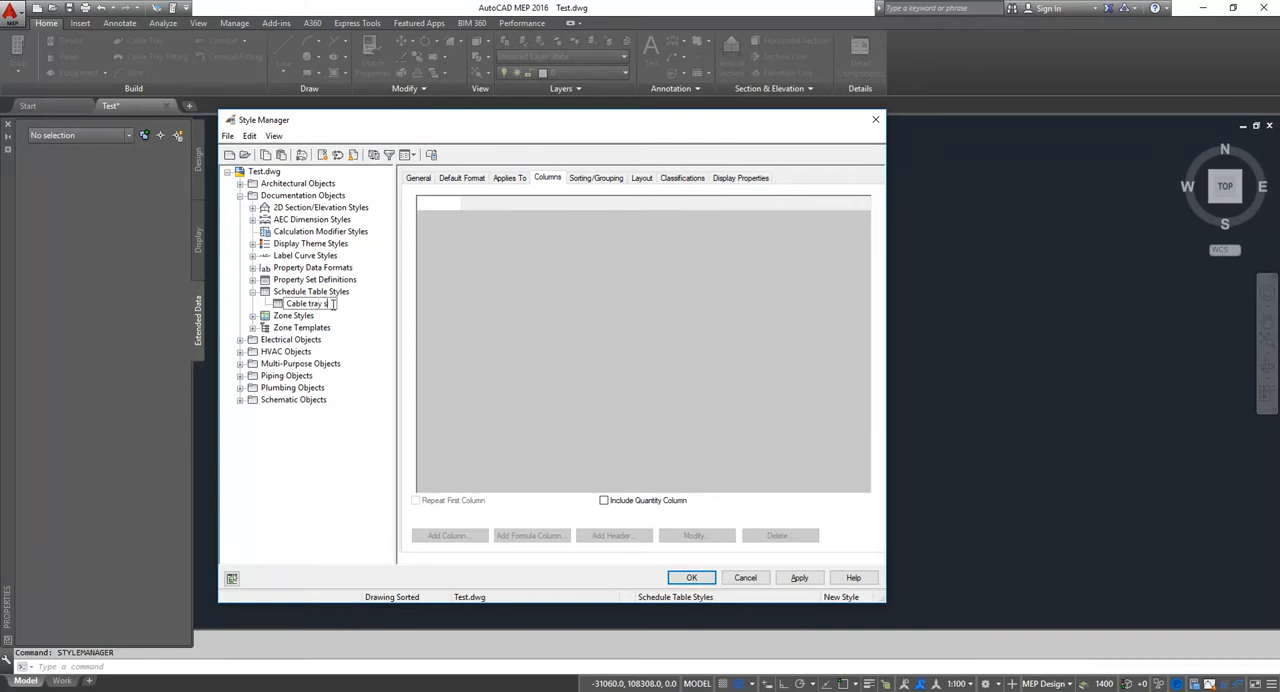
{"action": "type", "text": "chedule"}
{"action": "key", "text": "Return"}
Step: Make the schedule style apply to Cable Tray objects and add a ServiceType column to it
{"action": "left_click", "coordinate": [506, 179]}
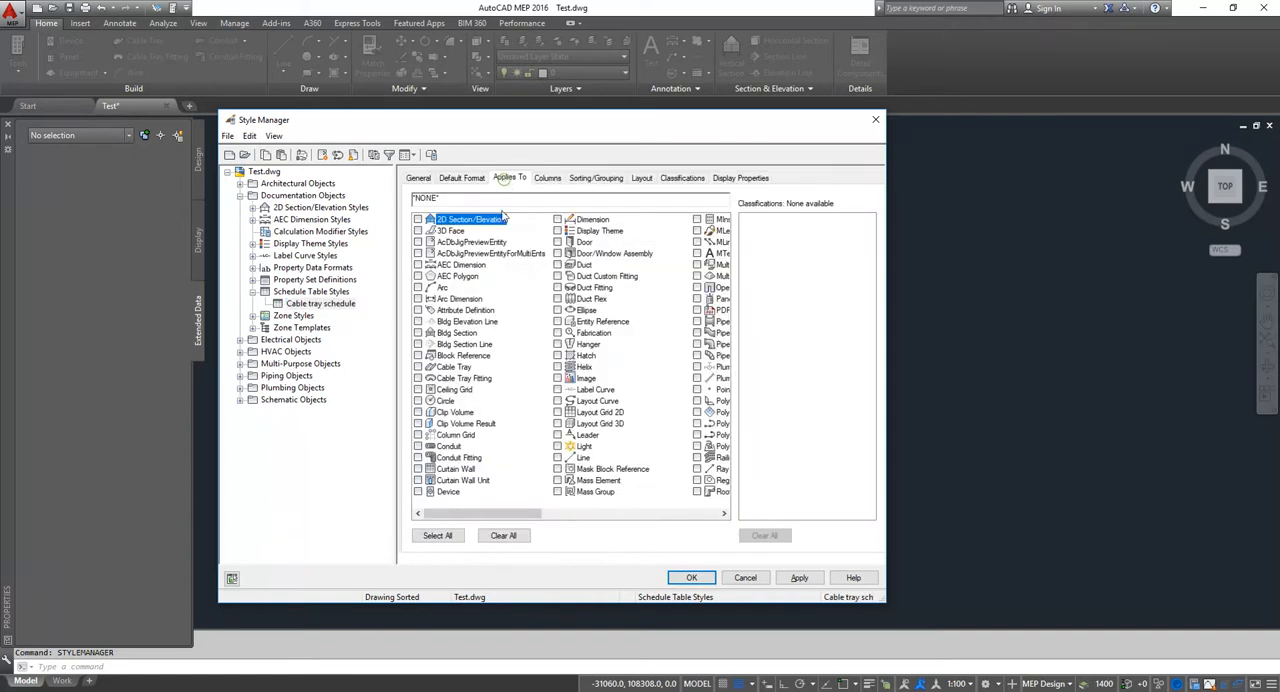
{"action": "left_click", "coordinate": [418, 367]}
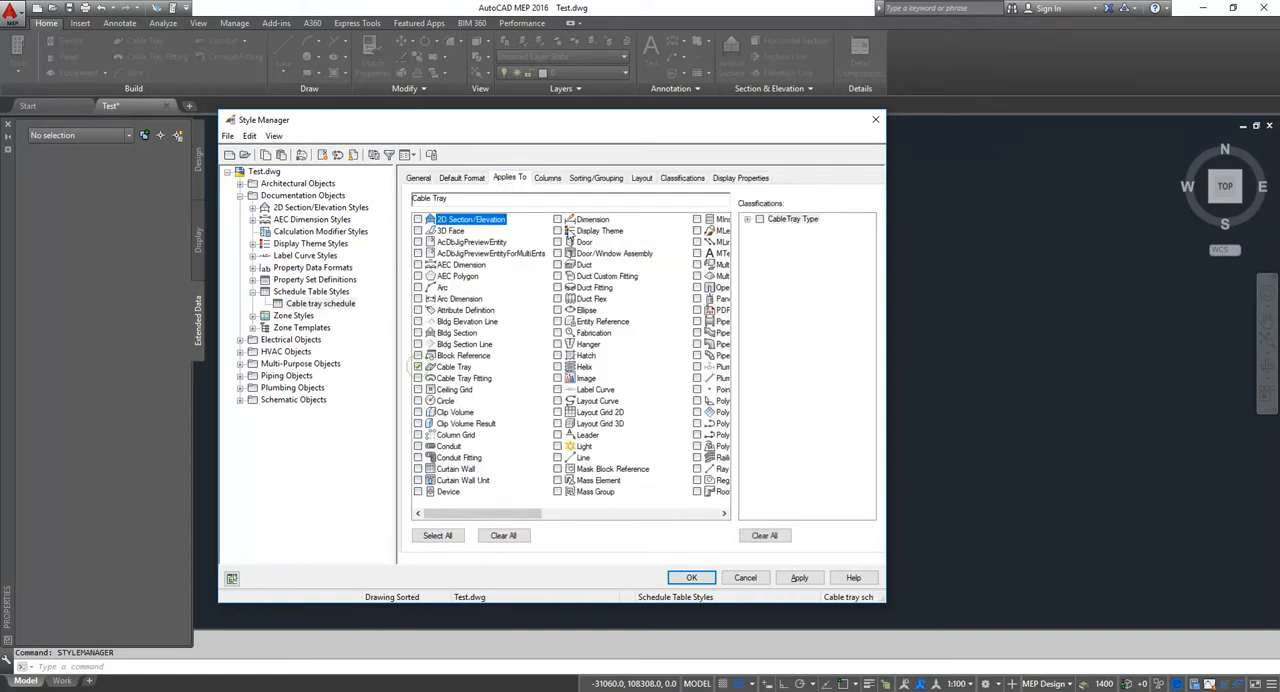
{"action": "left_click", "coordinate": [547, 178]}
{"action": "left_click", "coordinate": [446, 536]}
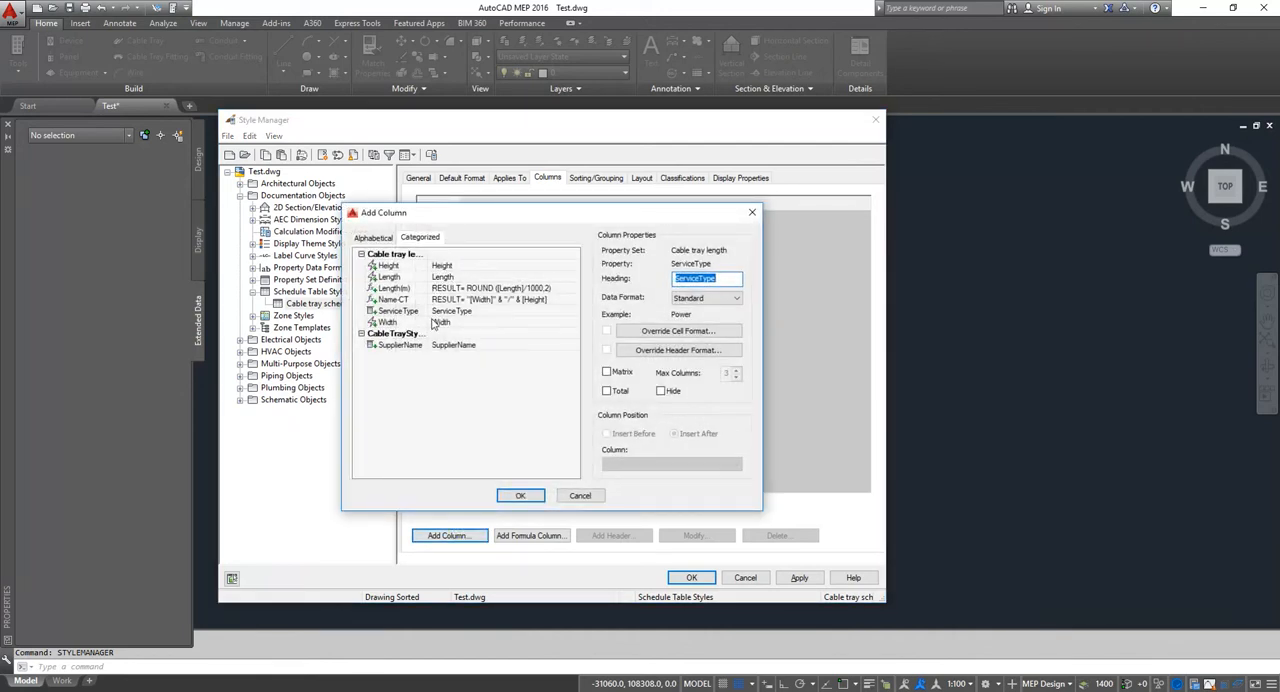
{"action": "left_click", "coordinate": [408, 312]}
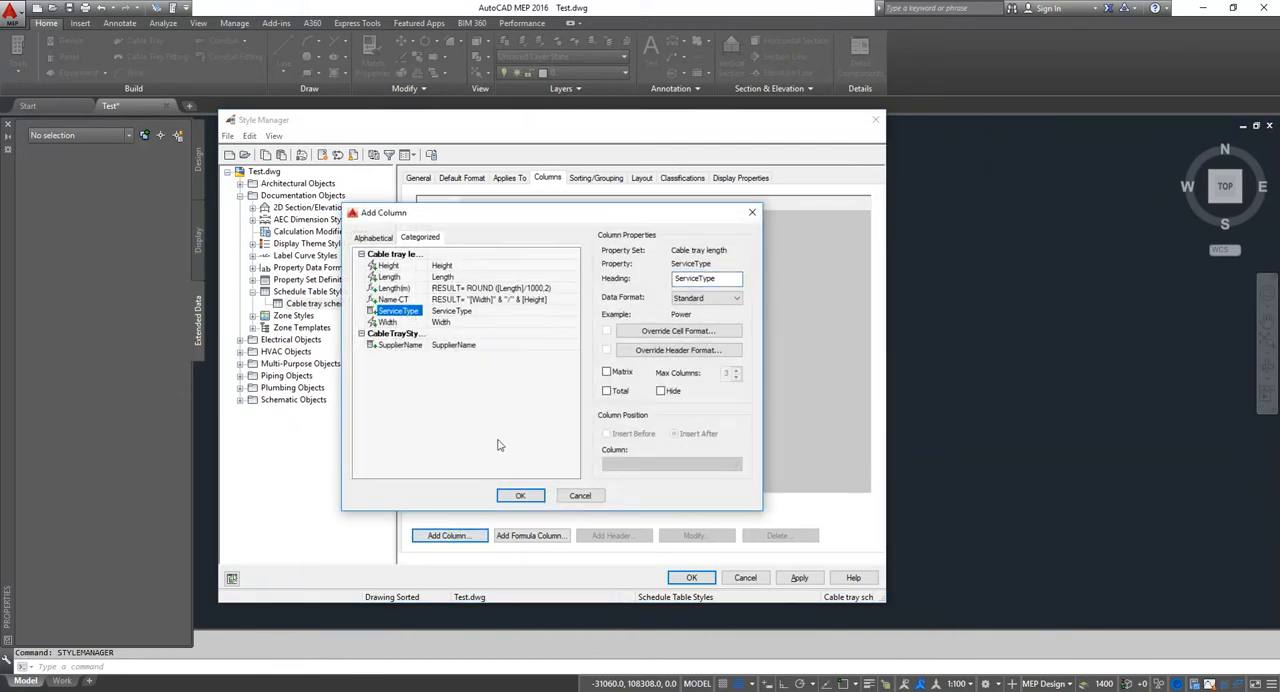
{"action": "left_click", "coordinate": [521, 497]}
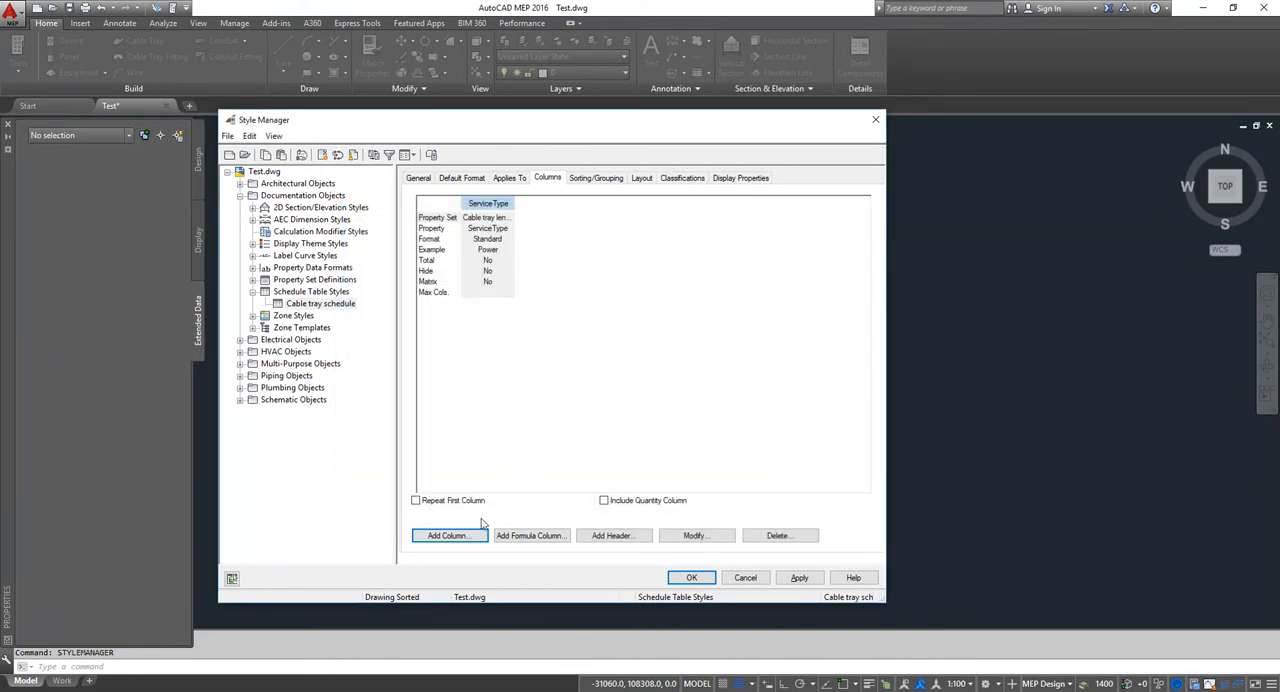
Step: Add the Name-CT and Length properties as columns after ServiceType in the schedule style
{"action": "left_click", "coordinate": [478, 537]}
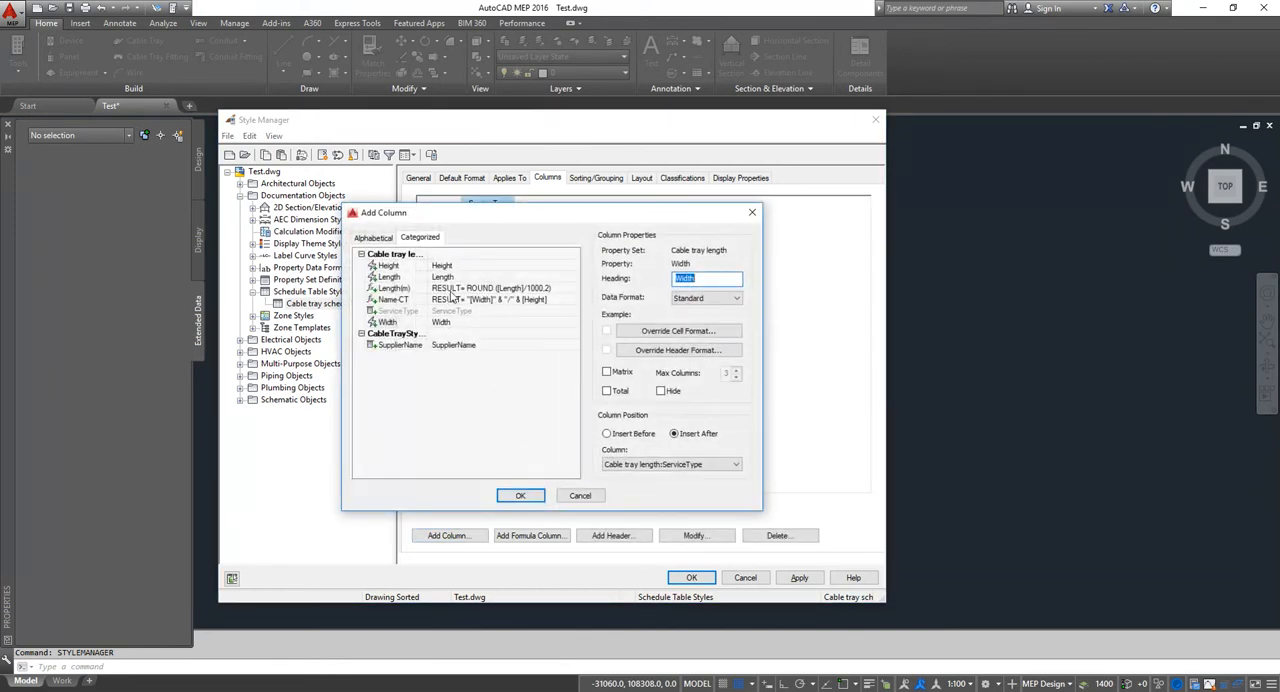
{"action": "left_click", "coordinate": [394, 300]}
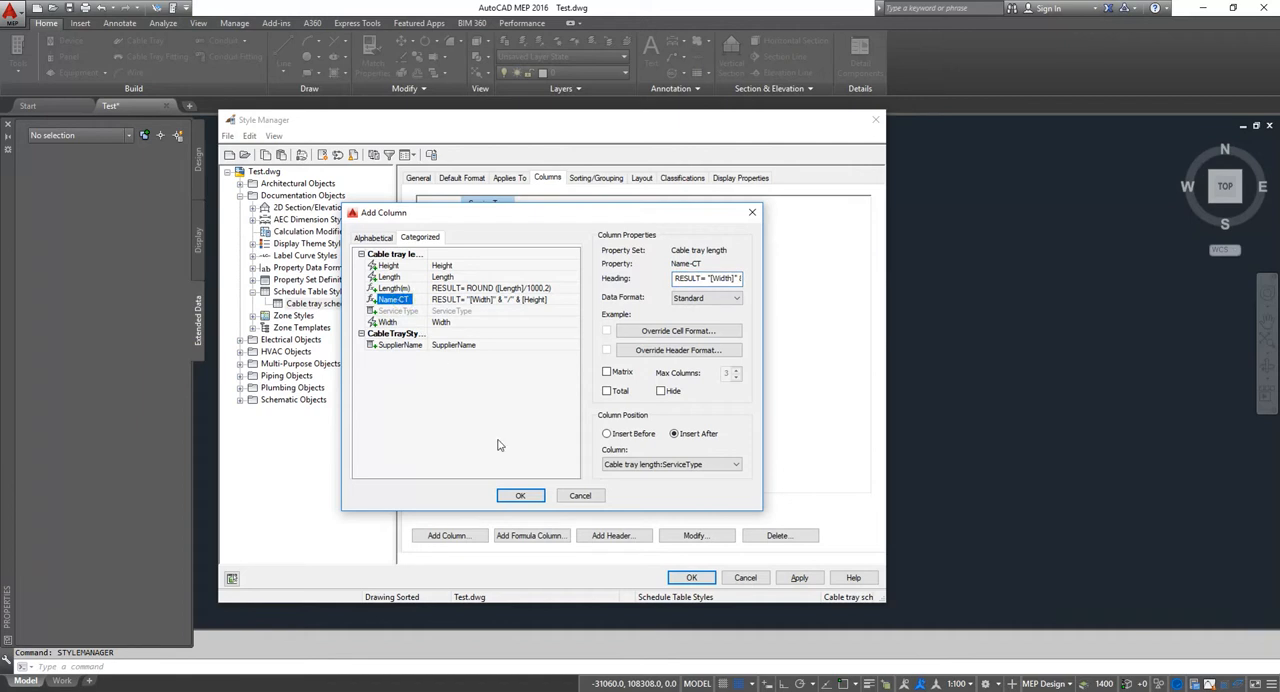
{"action": "left_click", "coordinate": [520, 496]}
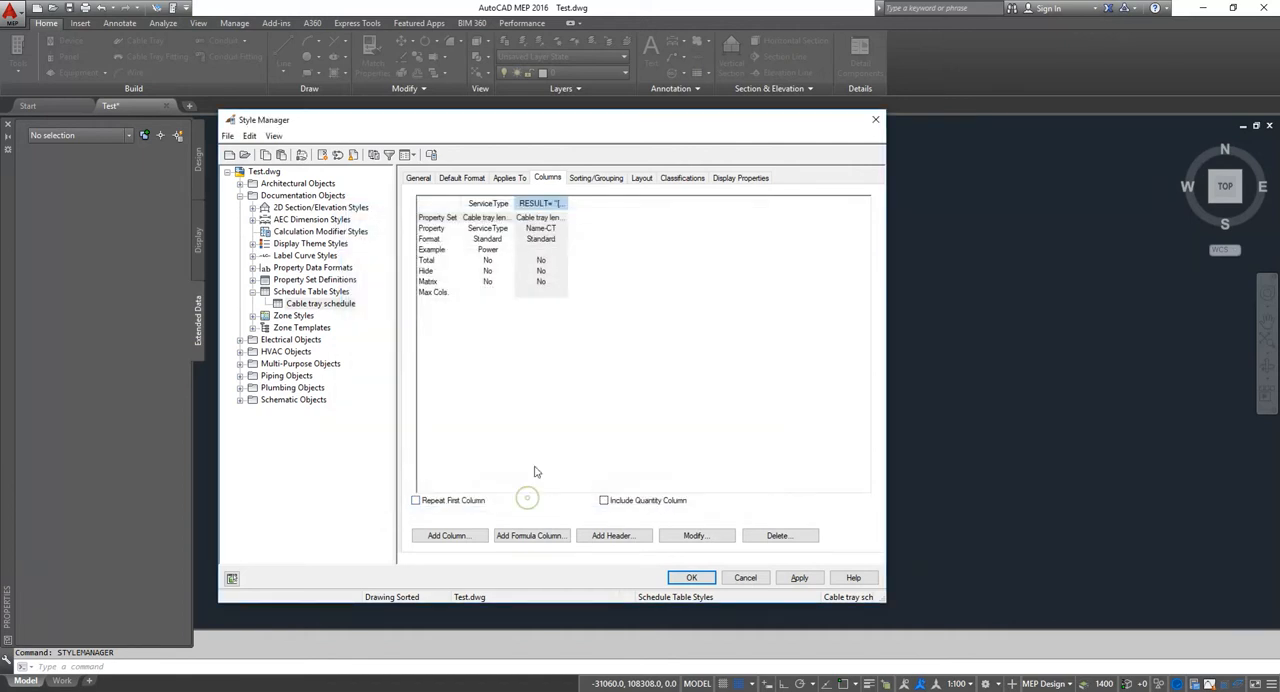
{"action": "left_click", "coordinate": [450, 536]}
{"action": "left_click", "coordinate": [390, 277]}
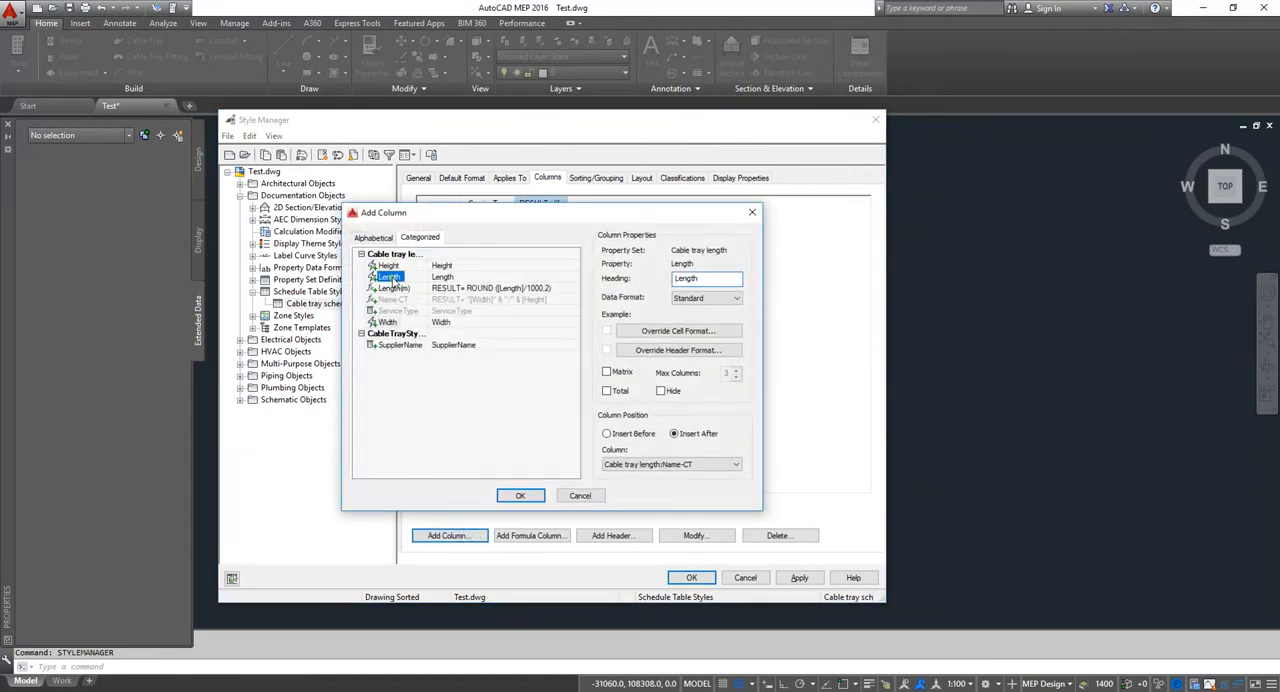
{"action": "left_click", "coordinate": [520, 496]}
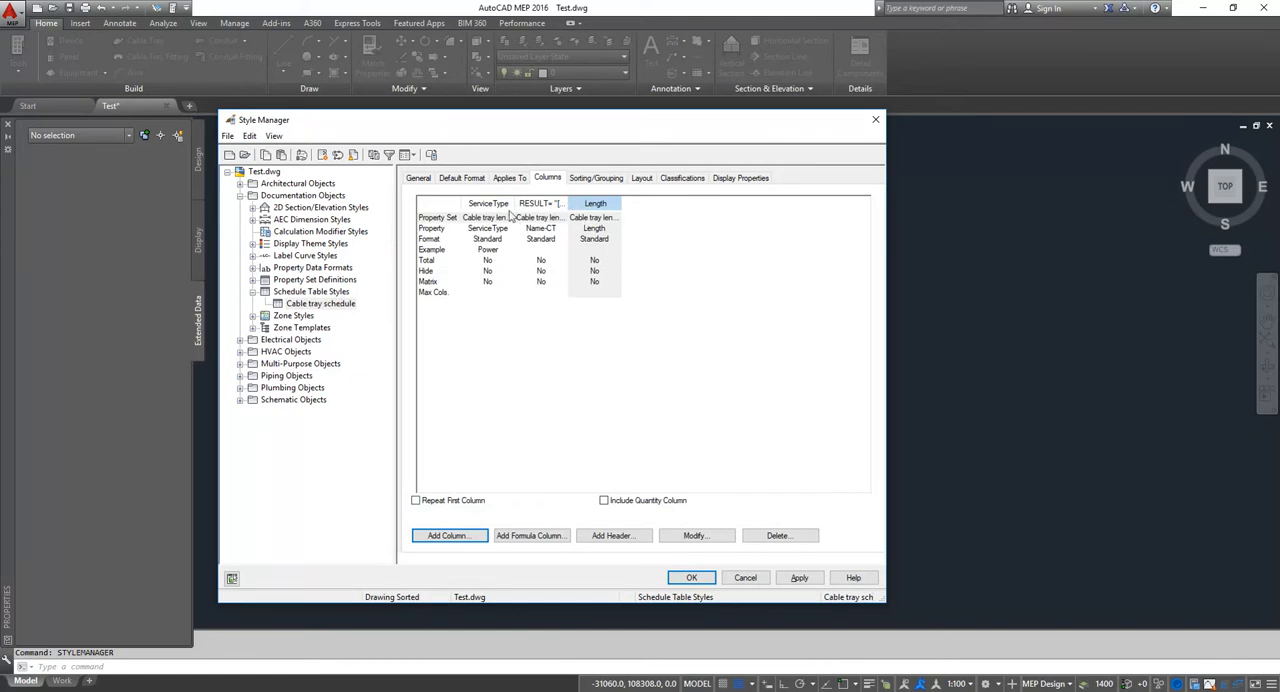
Step: Change the heading of the Name-CT column to "Name"
{"action": "left_click", "coordinate": [488, 204]}
{"action": "left_click", "coordinate": [540, 204]}
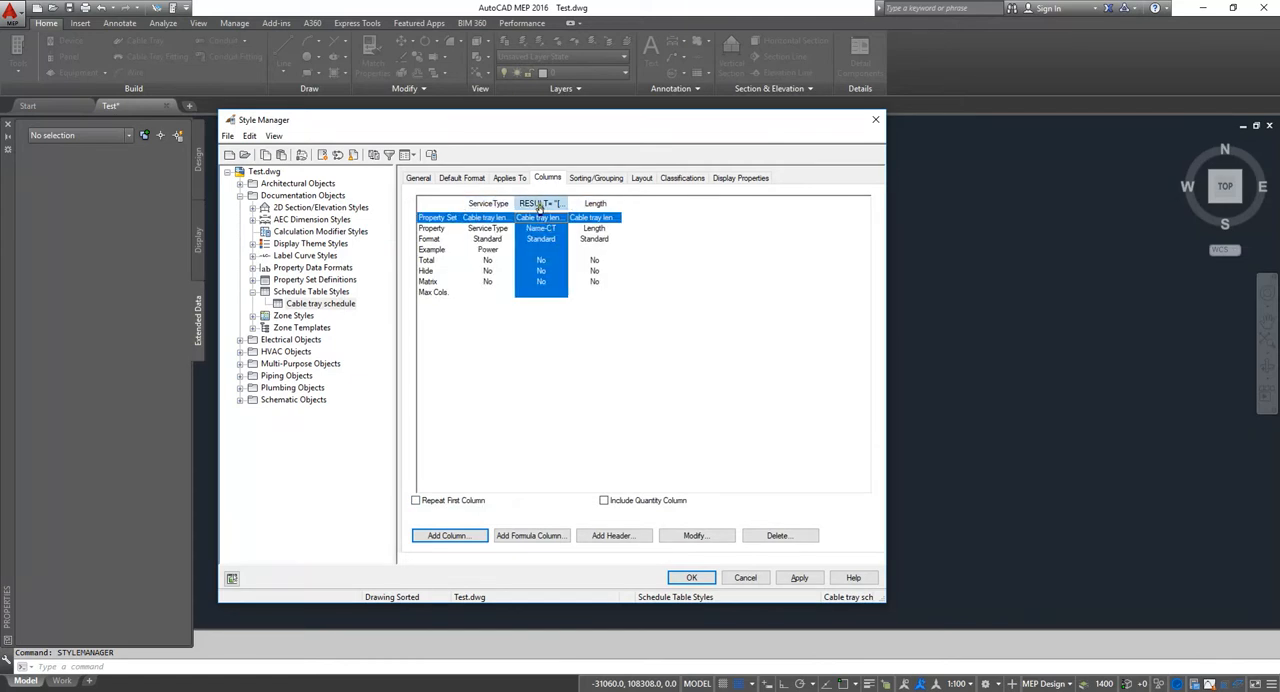
{"action": "left_click", "coordinate": [696, 535]}
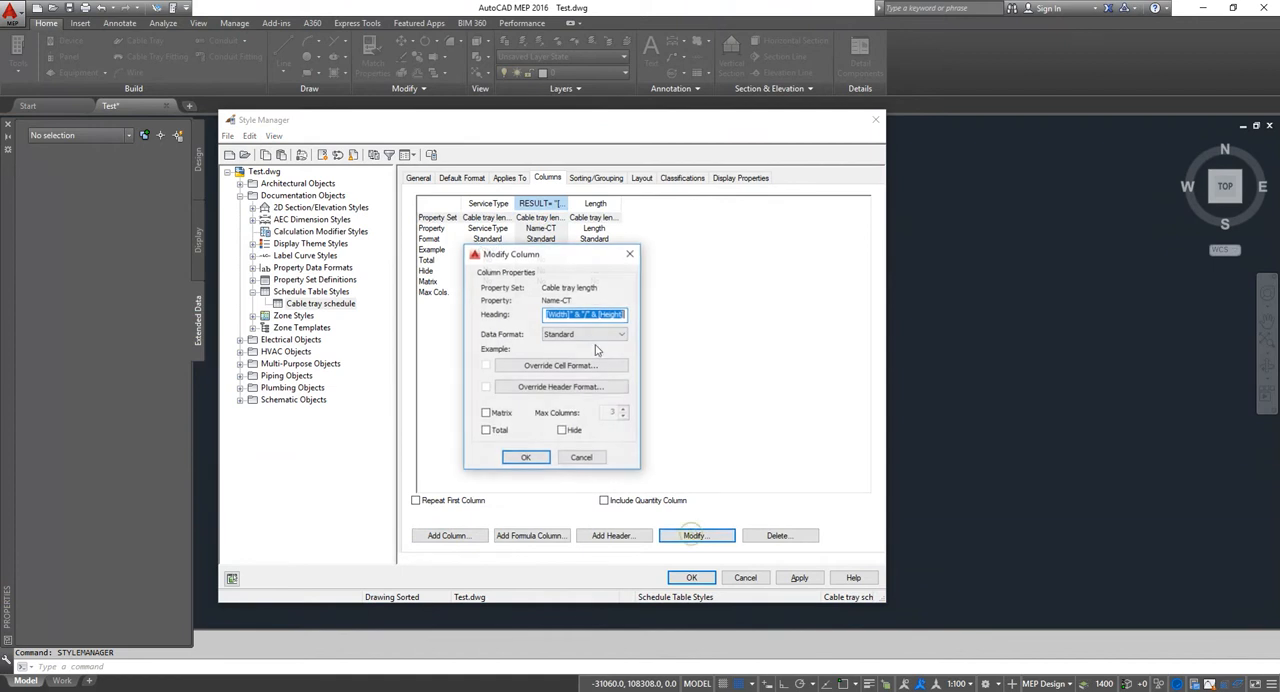
{"action": "type", "text": "Name"}
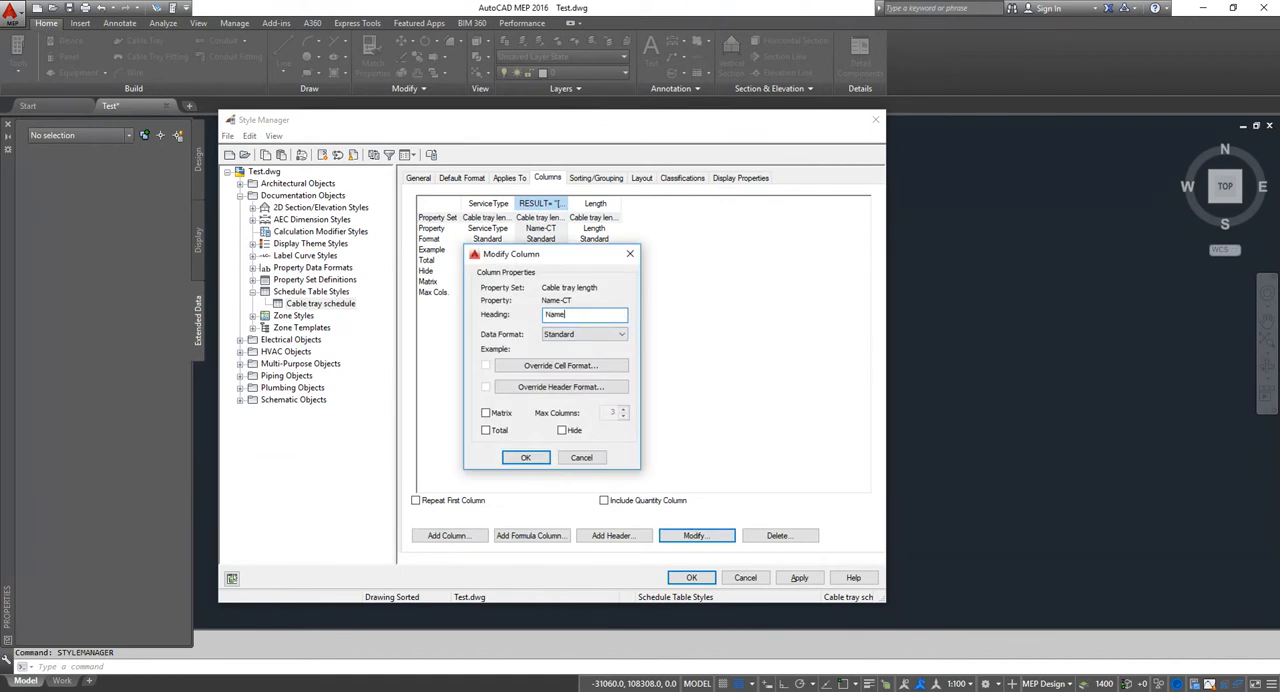
{"action": "left_click", "coordinate": [525, 457]}
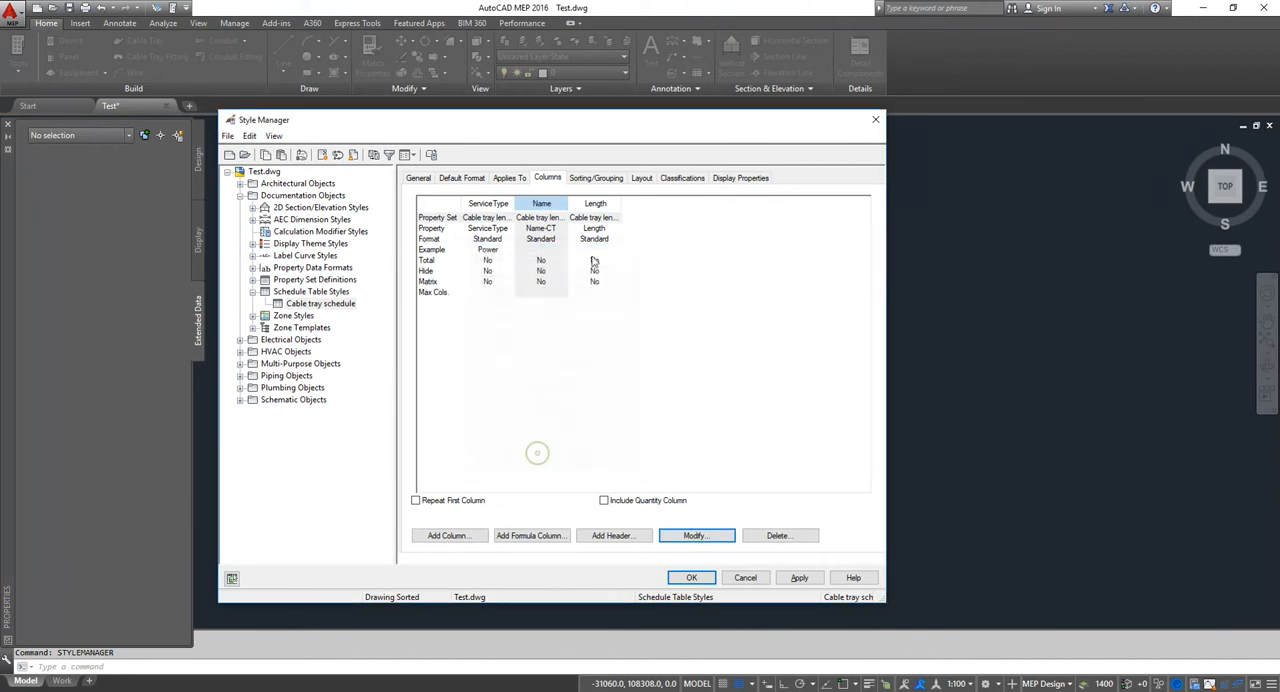
Step: Turn on the Total option for the Length column
{"action": "left_click", "coordinate": [596, 204]}
{"action": "left_click", "coordinate": [684, 531]}
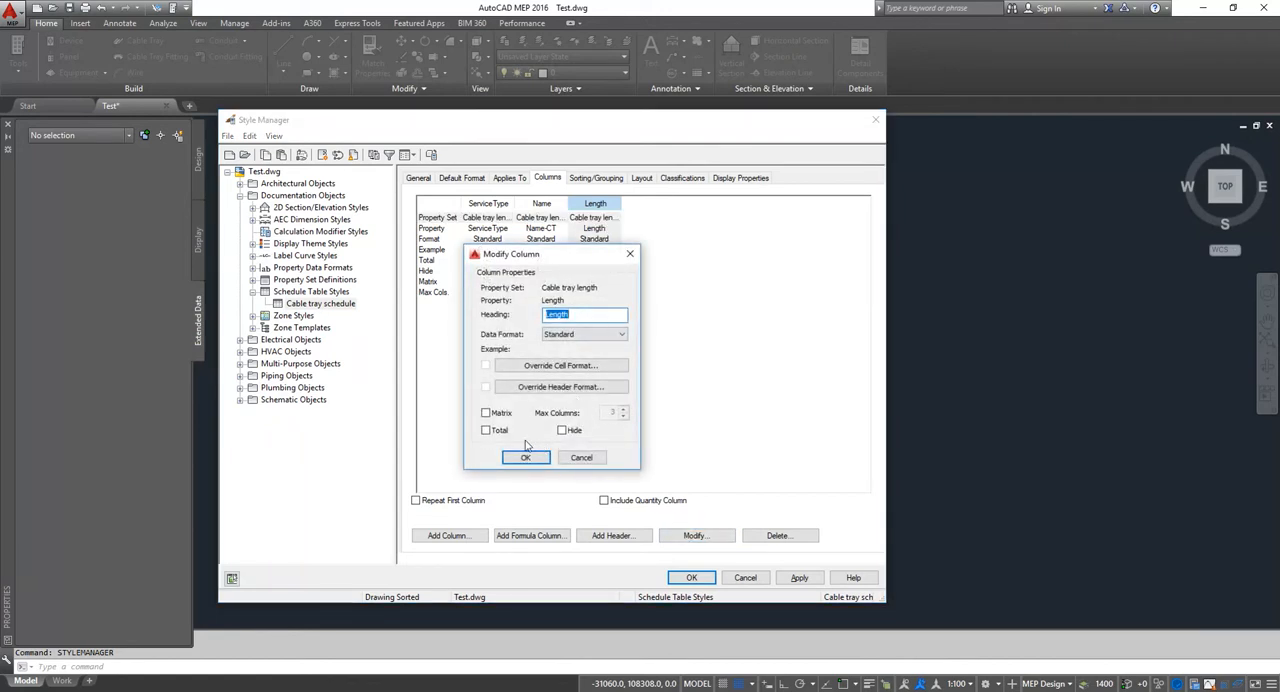
{"action": "left_click", "coordinate": [496, 431]}
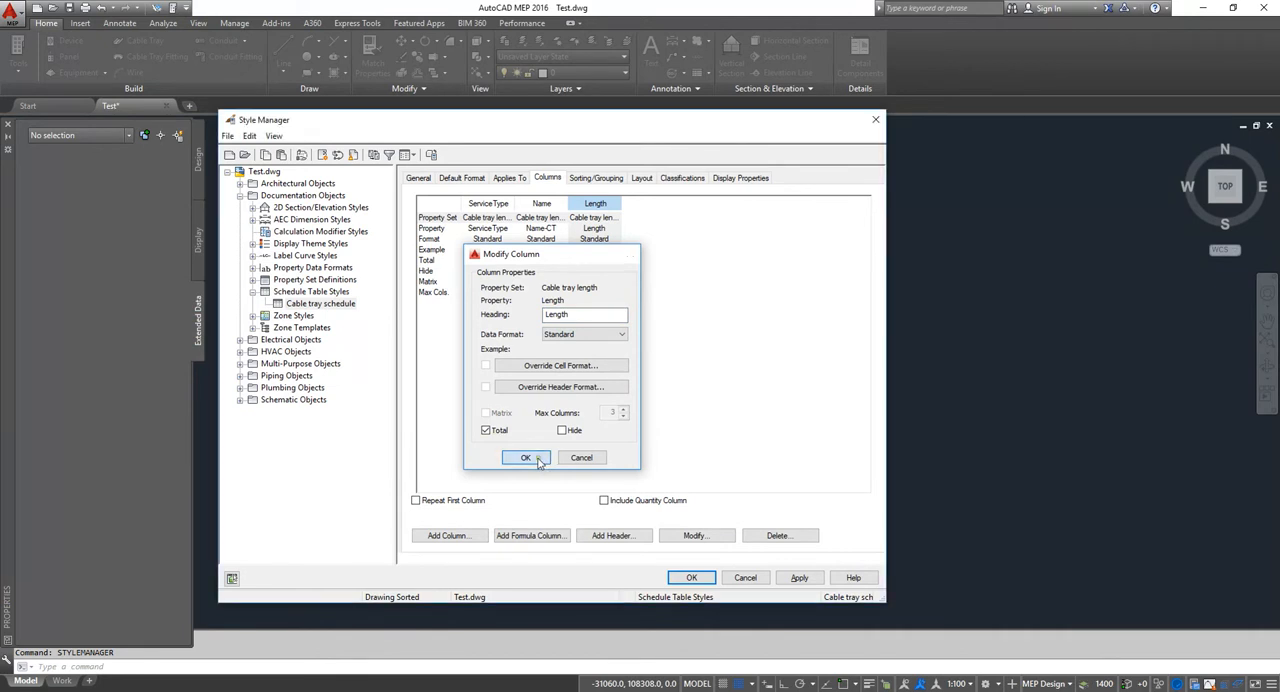
{"action": "left_click", "coordinate": [525, 457]}
Step: Sort the schedule style by the ServiceType property, grouping its rows and displaying subtotals for each group
{"action": "left_click", "coordinate": [598, 178]}
{"action": "left_click", "coordinate": [447, 201]}
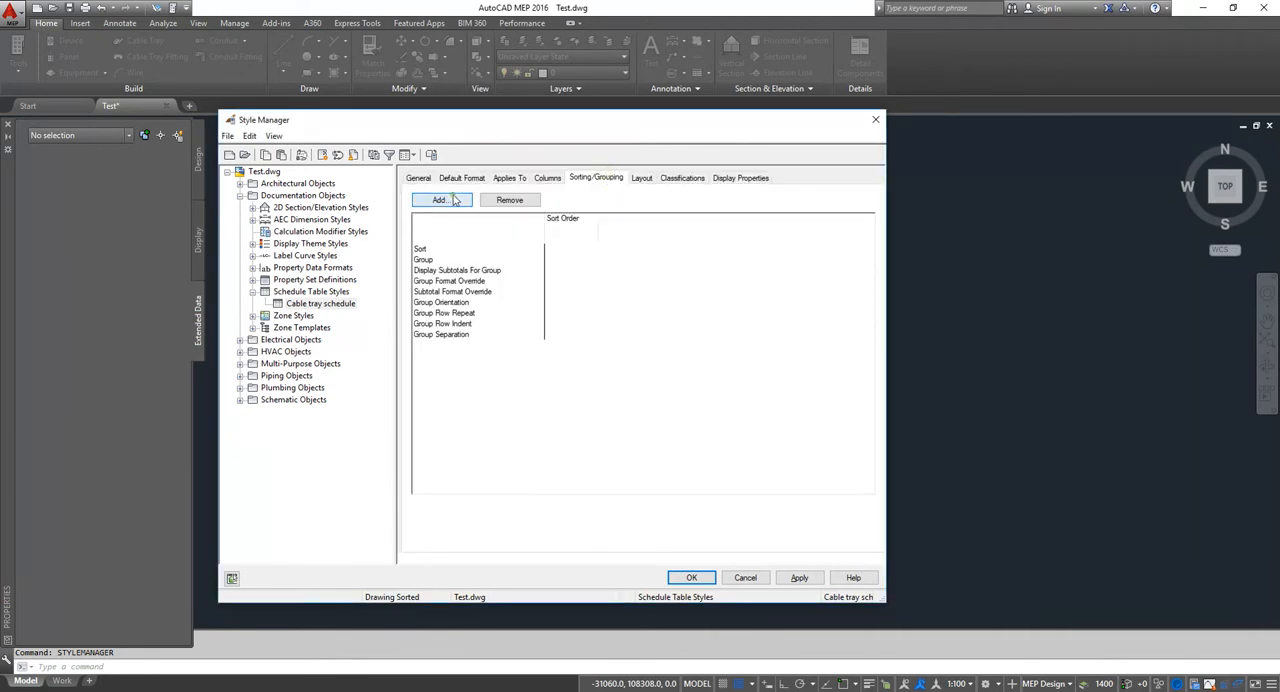
{"action": "left_click", "coordinate": [539, 352]}
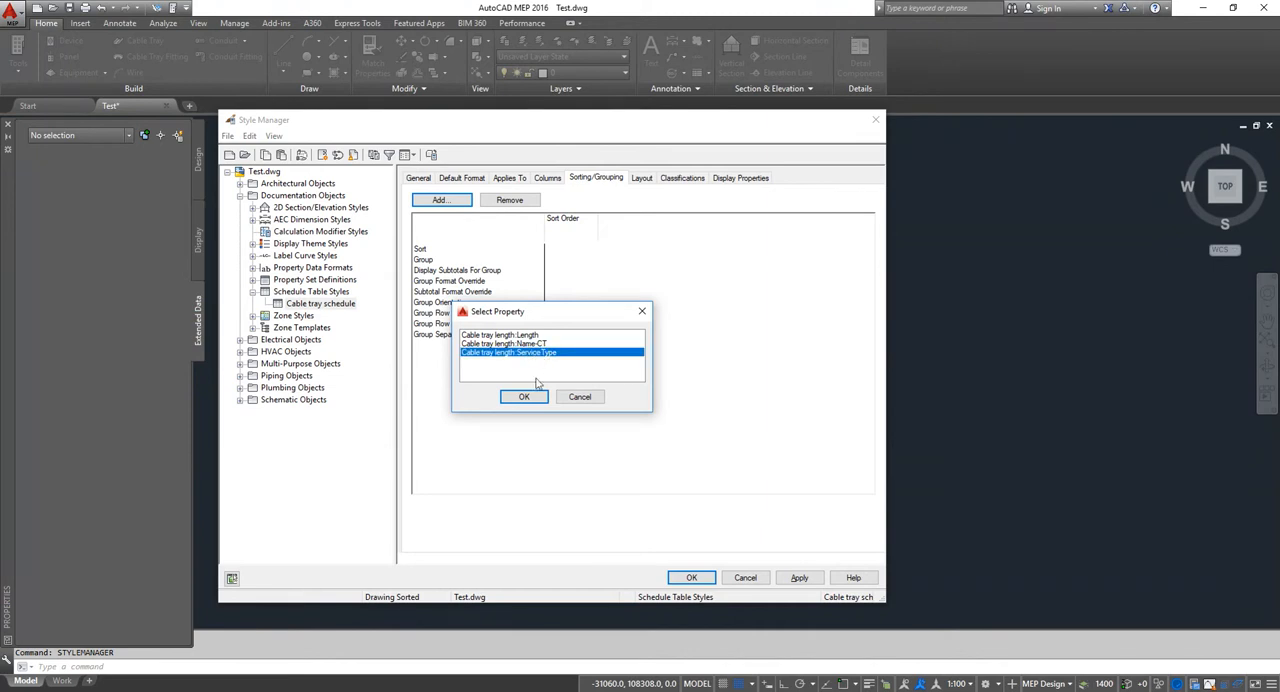
{"action": "left_click", "coordinate": [524, 397]}
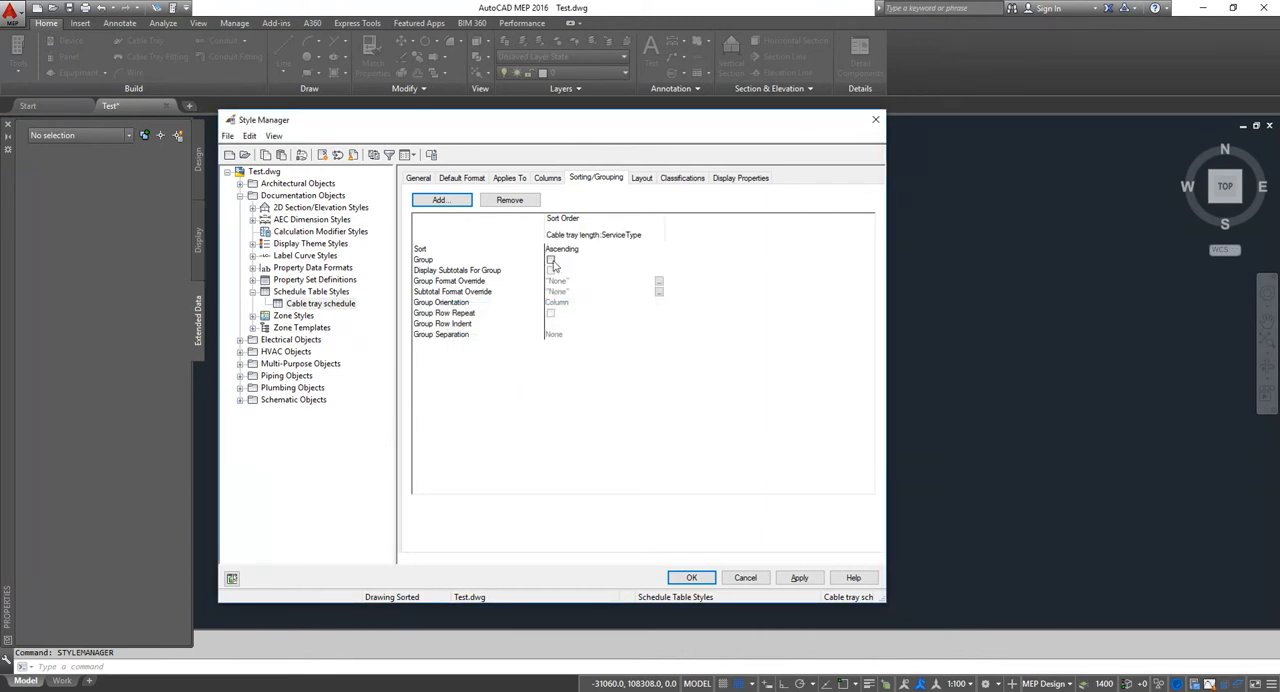
{"action": "left_click", "coordinate": [550, 260]}
{"action": "left_click", "coordinate": [551, 260]}
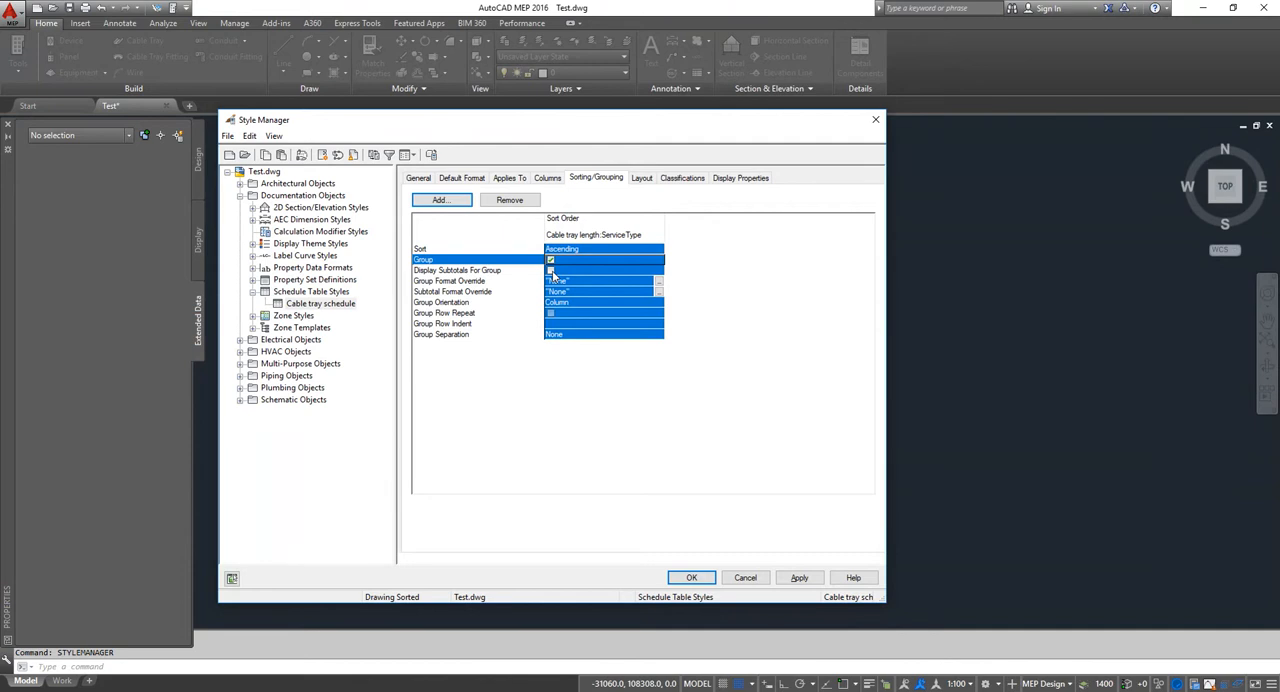
{"action": "left_click", "coordinate": [551, 271]}
{"action": "left_click", "coordinate": [551, 271]}
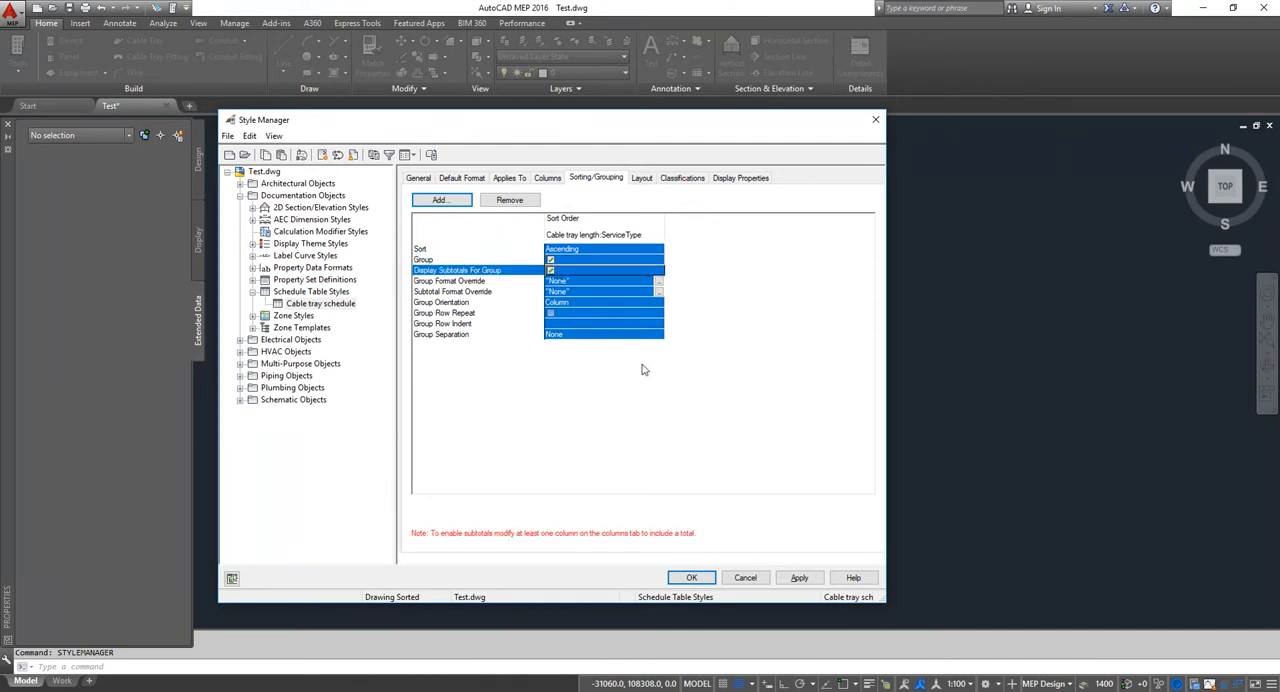
Step: Add Name-CT as the second sort property with grouping turned on, and save the schedule table style
{"action": "left_click", "coordinate": [440, 200]}
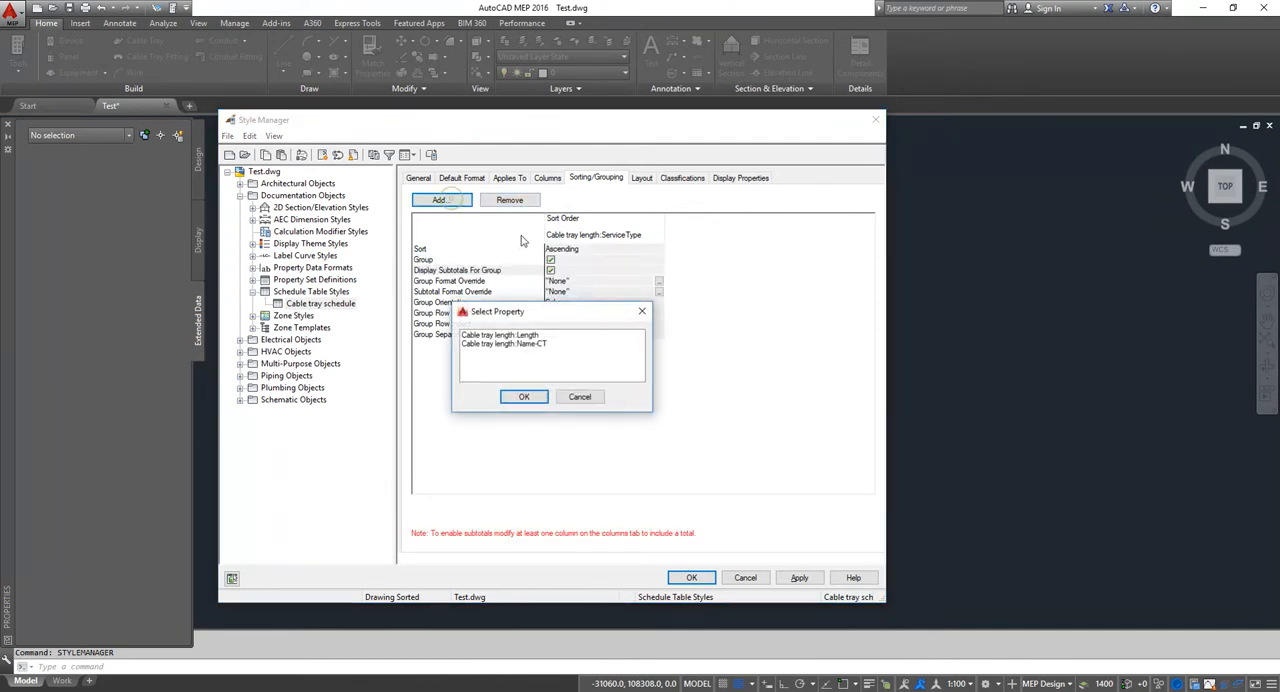
{"action": "left_click", "coordinate": [535, 345]}
{"action": "left_click", "coordinate": [524, 397]}
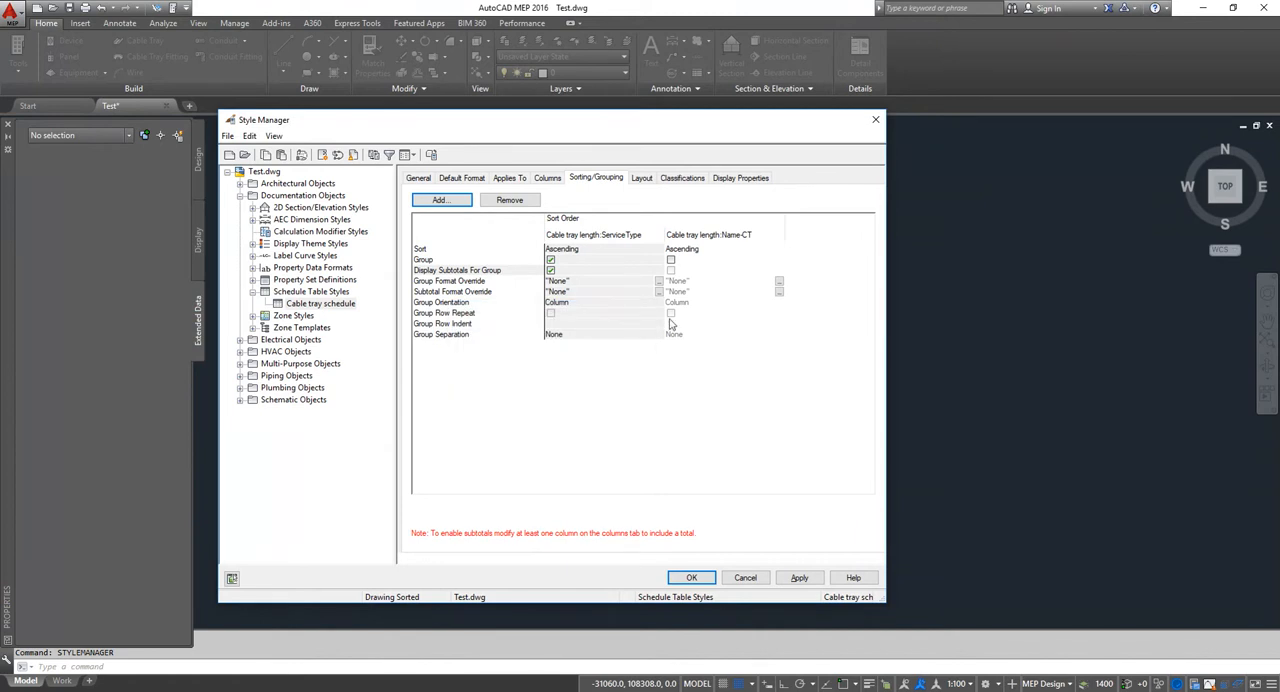
{"action": "left_click", "coordinate": [671, 260]}
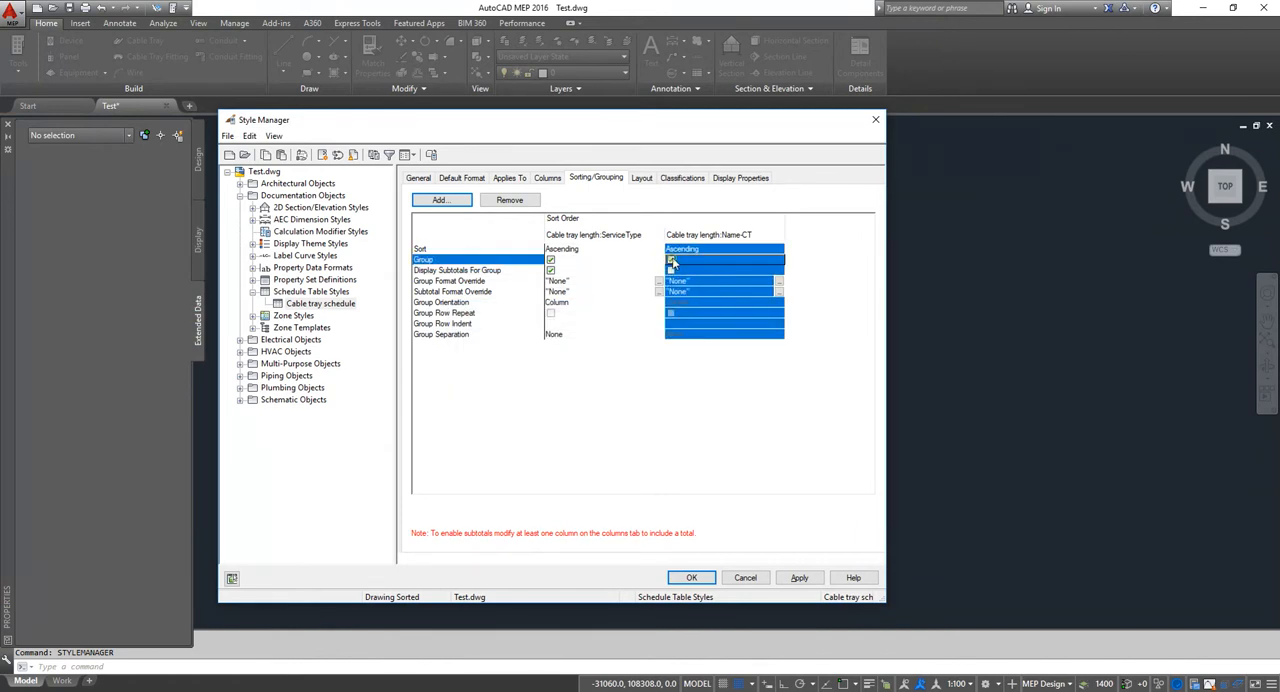
{"action": "left_click", "coordinate": [696, 578]}
Step: Start adding a schedule table to the drawing and set its style to Cable tray schedule
{"action": "scroll", "coordinate": [574, 337], "scroll_direction": "down", "scroll_amount": 2}
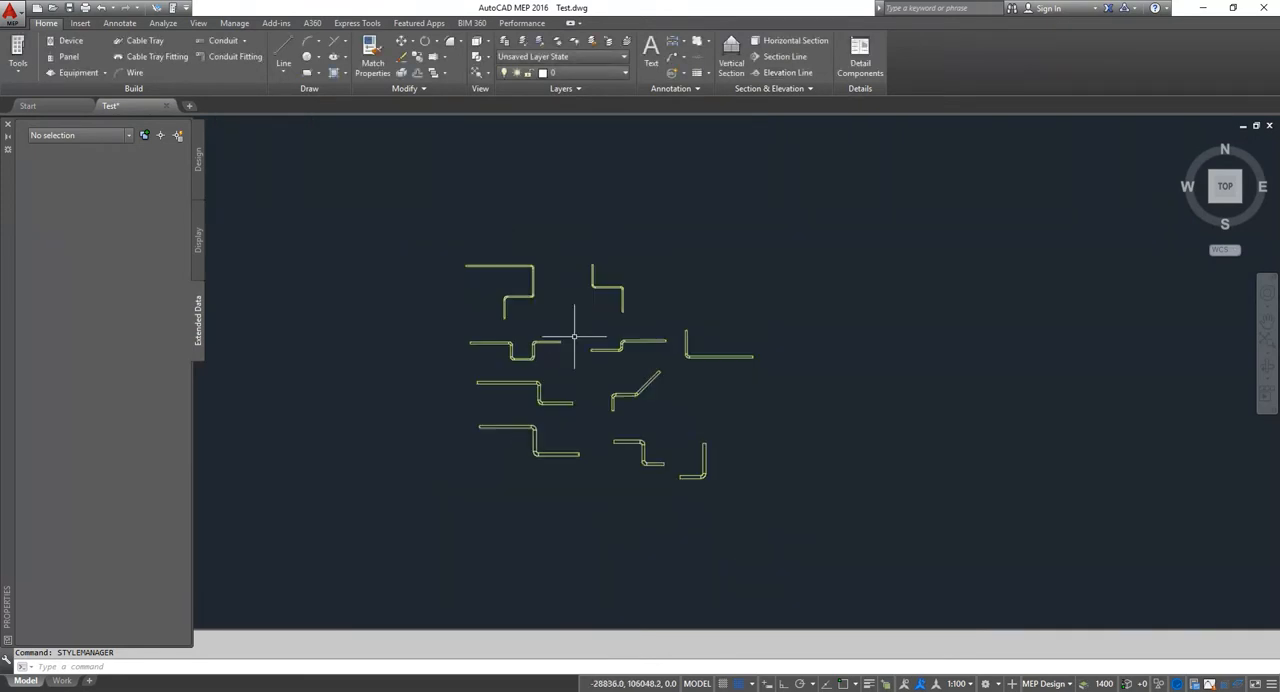
{"action": "mouse_move", "coordinate": [598, 347]}
{"action": "middle_mouse_down"}
{"action": "mouse_move", "coordinate": [534, 276]}
{"action": "mouse_move", "coordinate": [537, 330]}
{"action": "middle_mouse_up"}
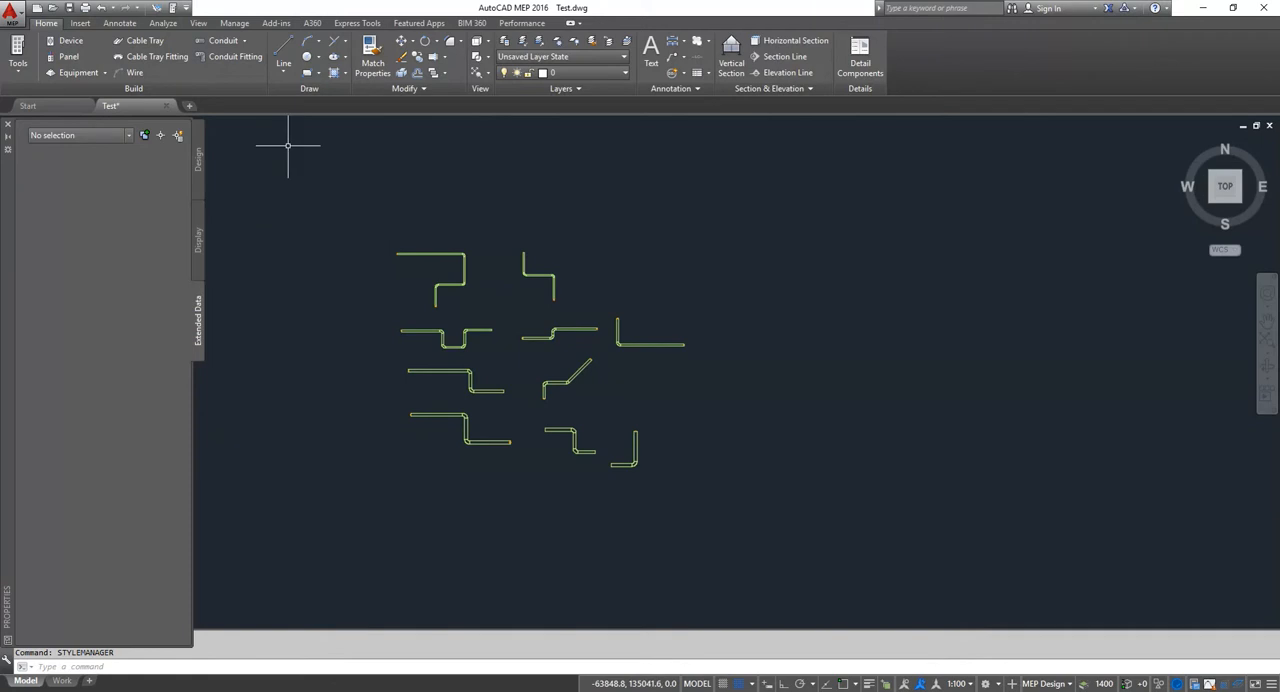
{"action": "left_click", "coordinate": [120, 23]}
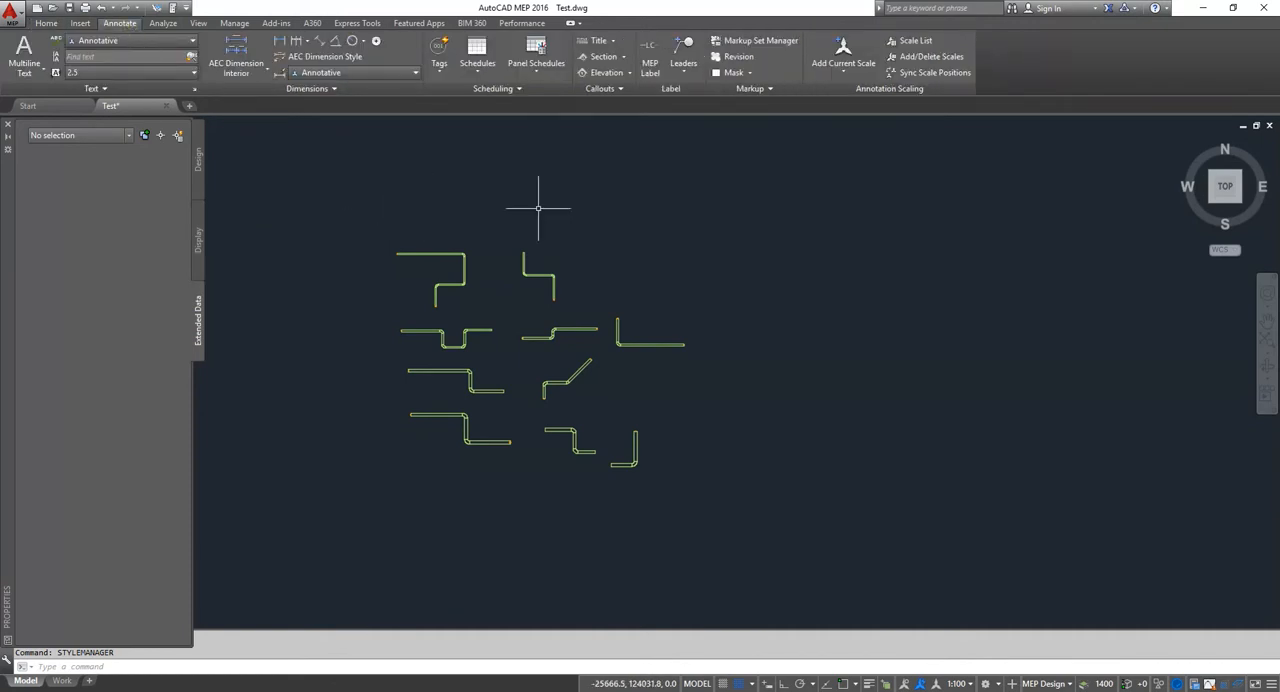
{"action": "left_click", "coordinate": [478, 76]}
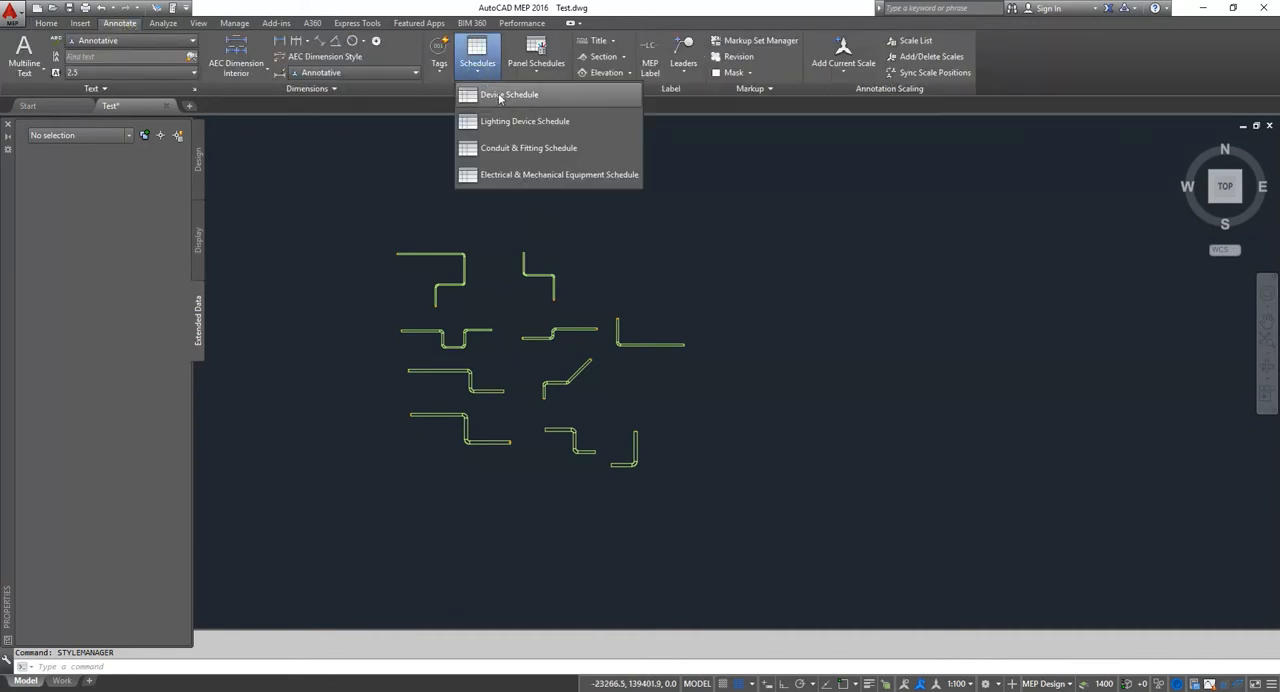
{"action": "left_click", "coordinate": [508, 100]}
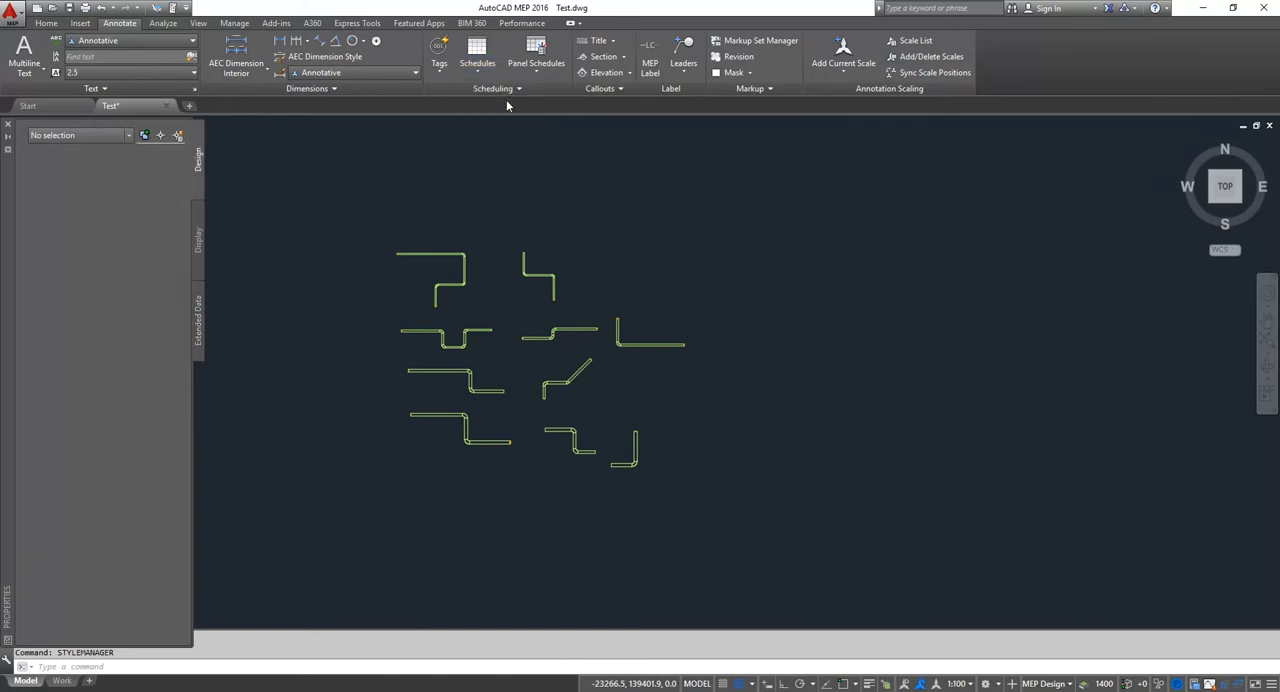
{"action": "left_click", "coordinate": [142, 199]}
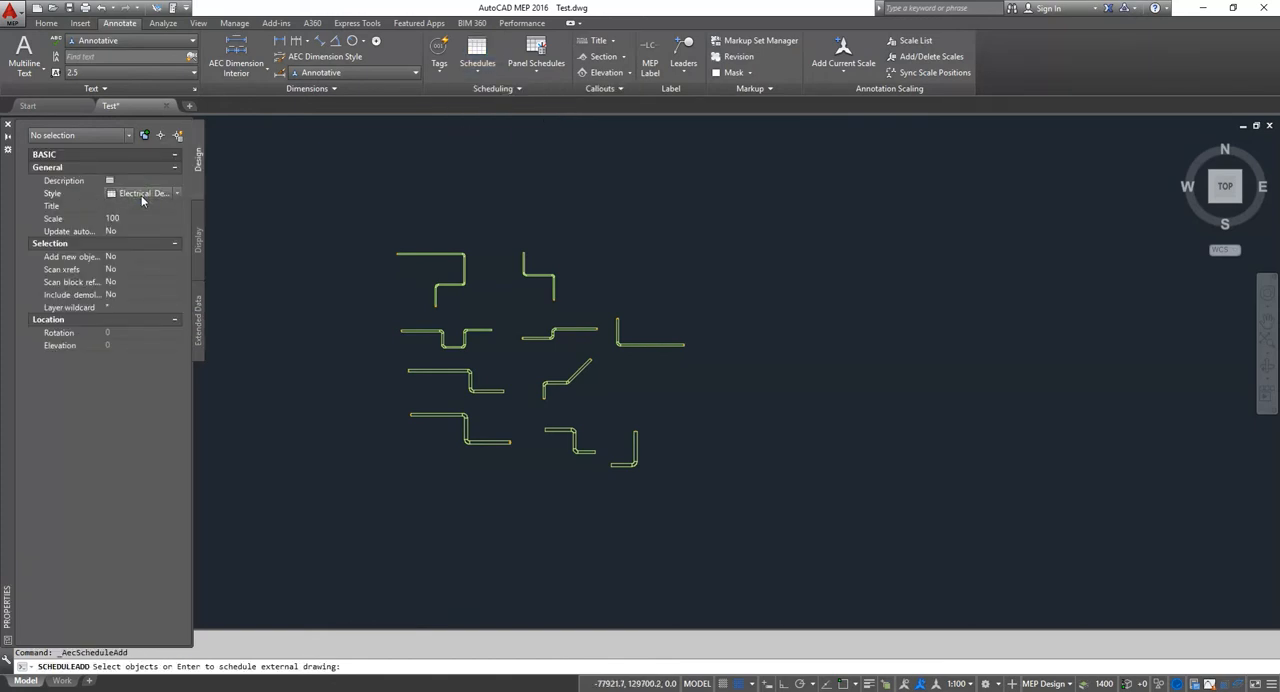
{"action": "left_click", "coordinate": [142, 196]}
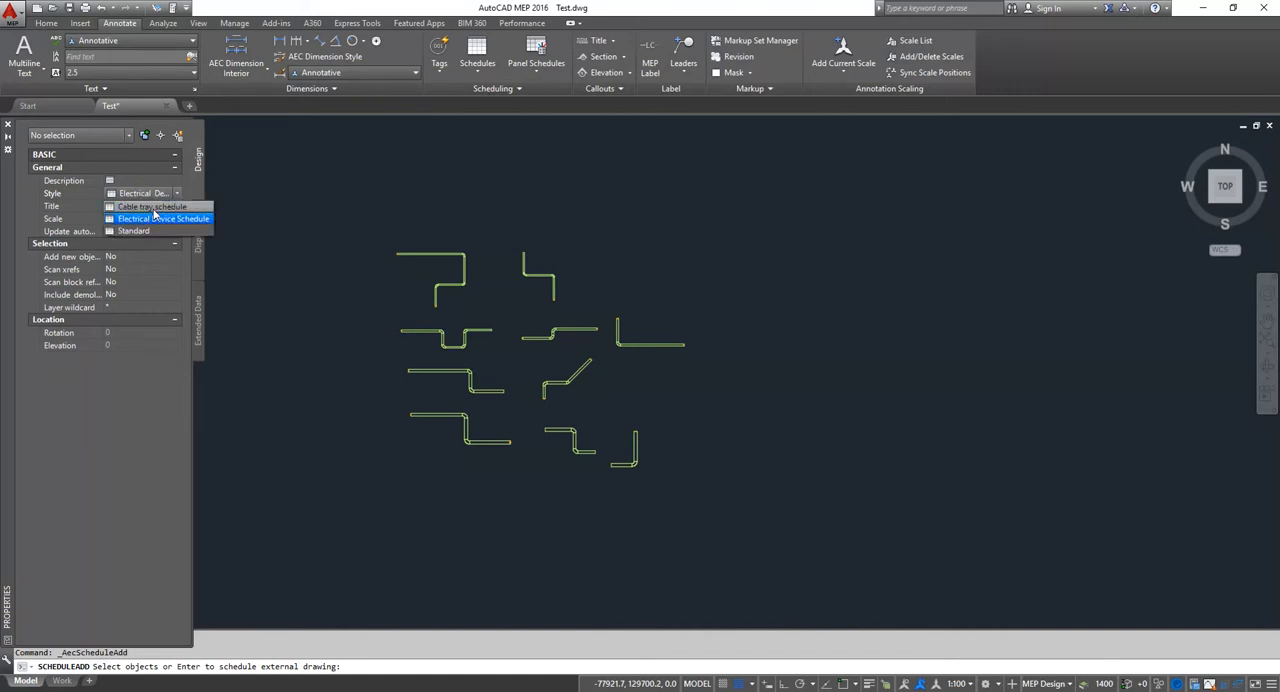
{"action": "left_click", "coordinate": [153, 207]}
Step: Select all the cable tray runs for the schedule and place the table in the empty area beside them
{"action": "left_click", "coordinate": [322, 175]}
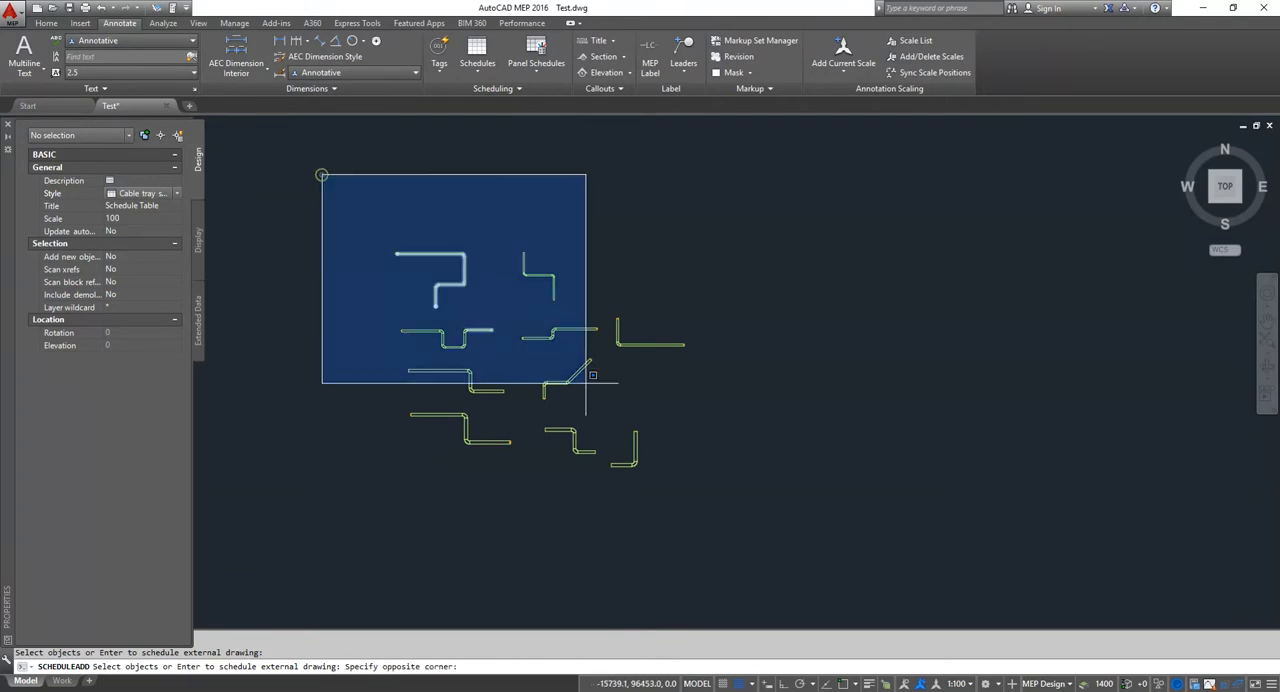
{"action": "left_click", "coordinate": [888, 553]}
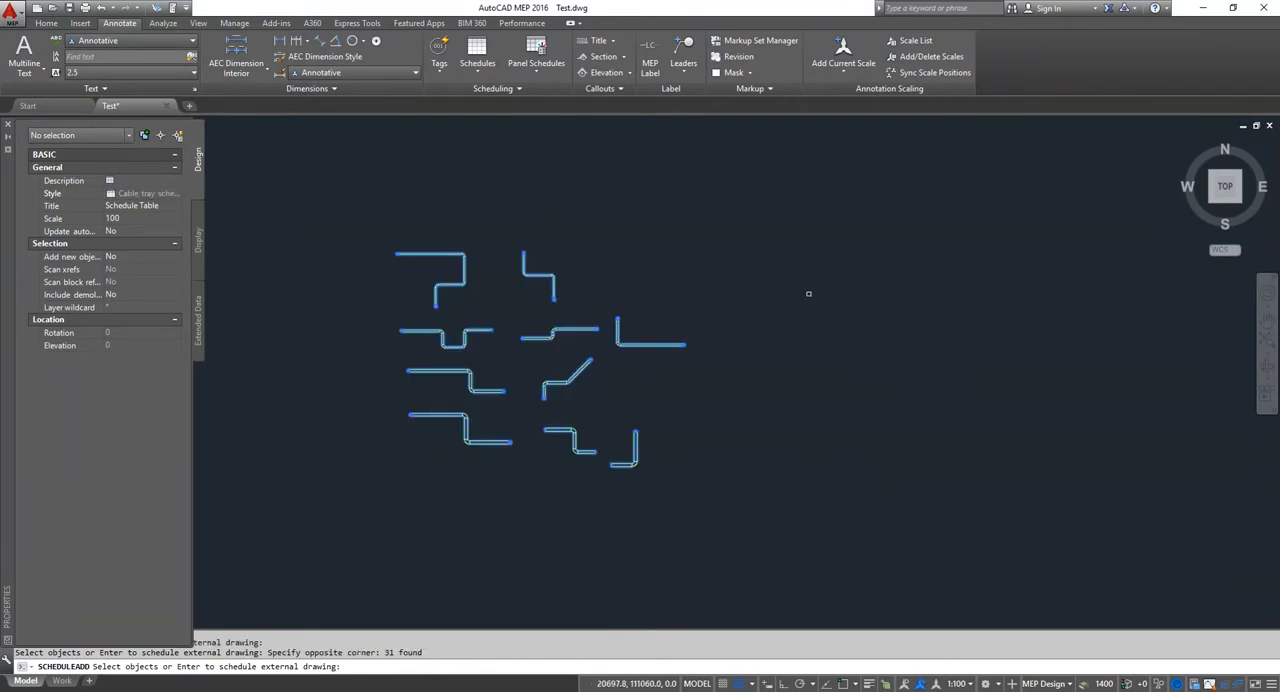
{"action": "key", "text": "Return"}
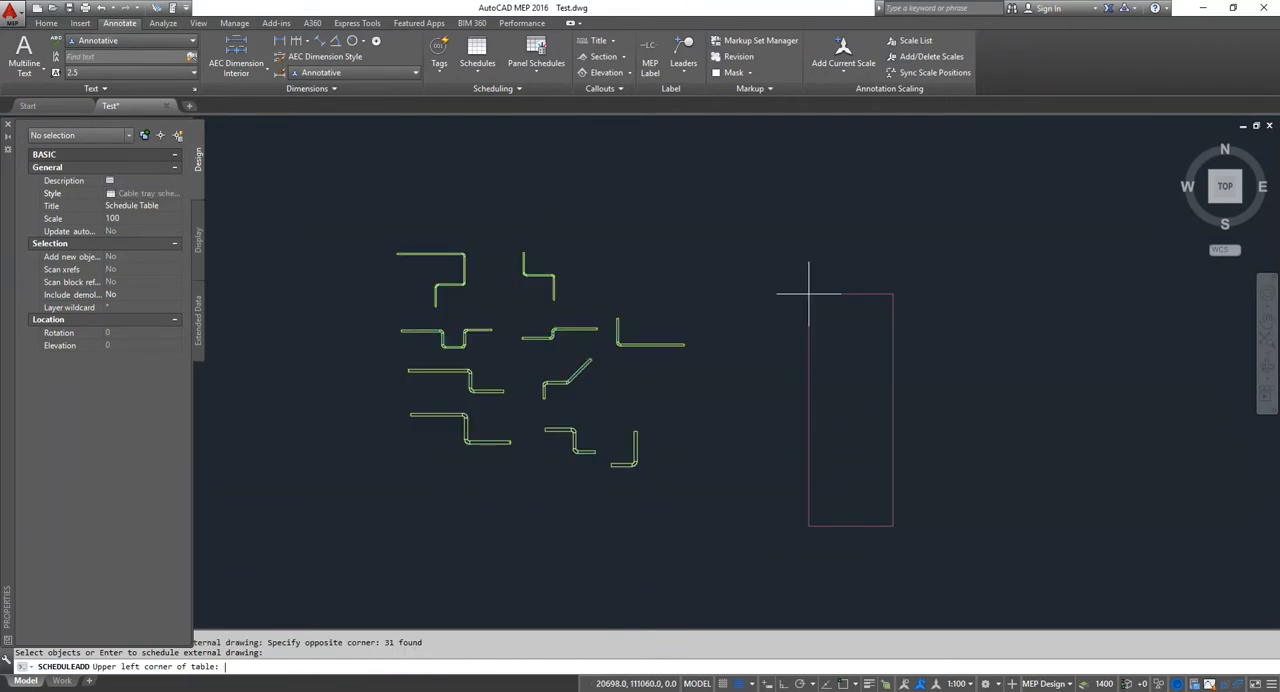
{"action": "left_click", "coordinate": [730, 211]}
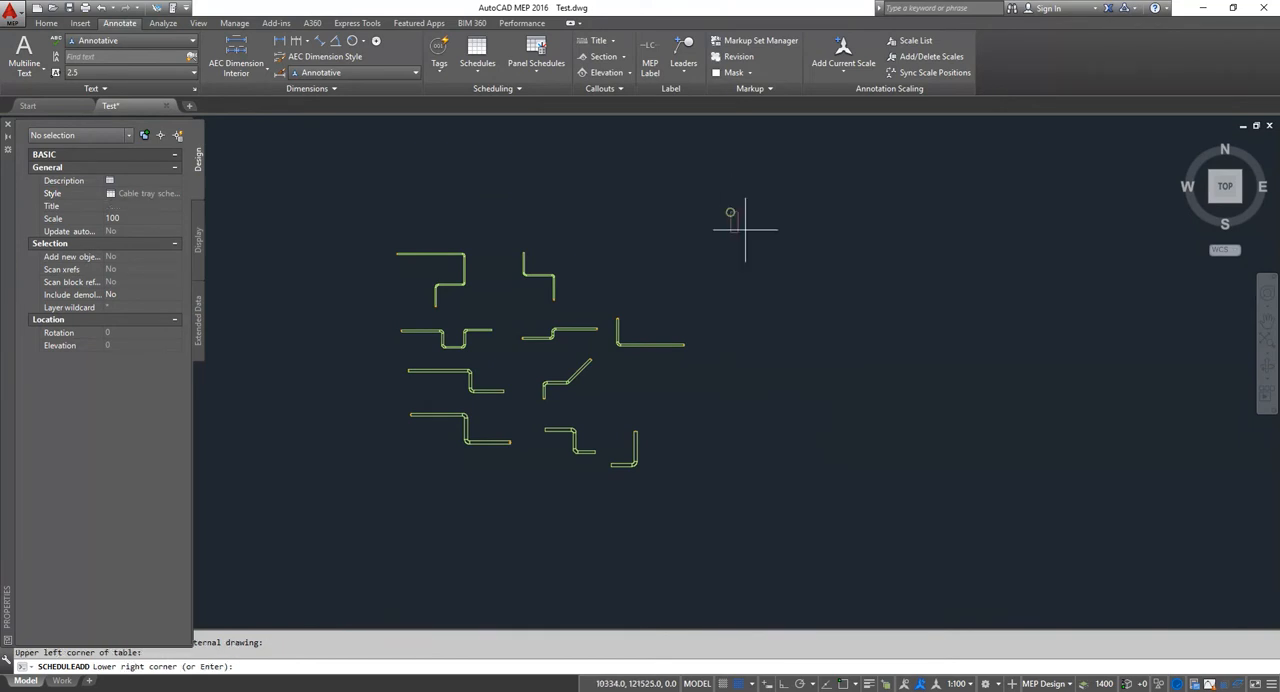
{"action": "left_click", "coordinate": [976, 494]}
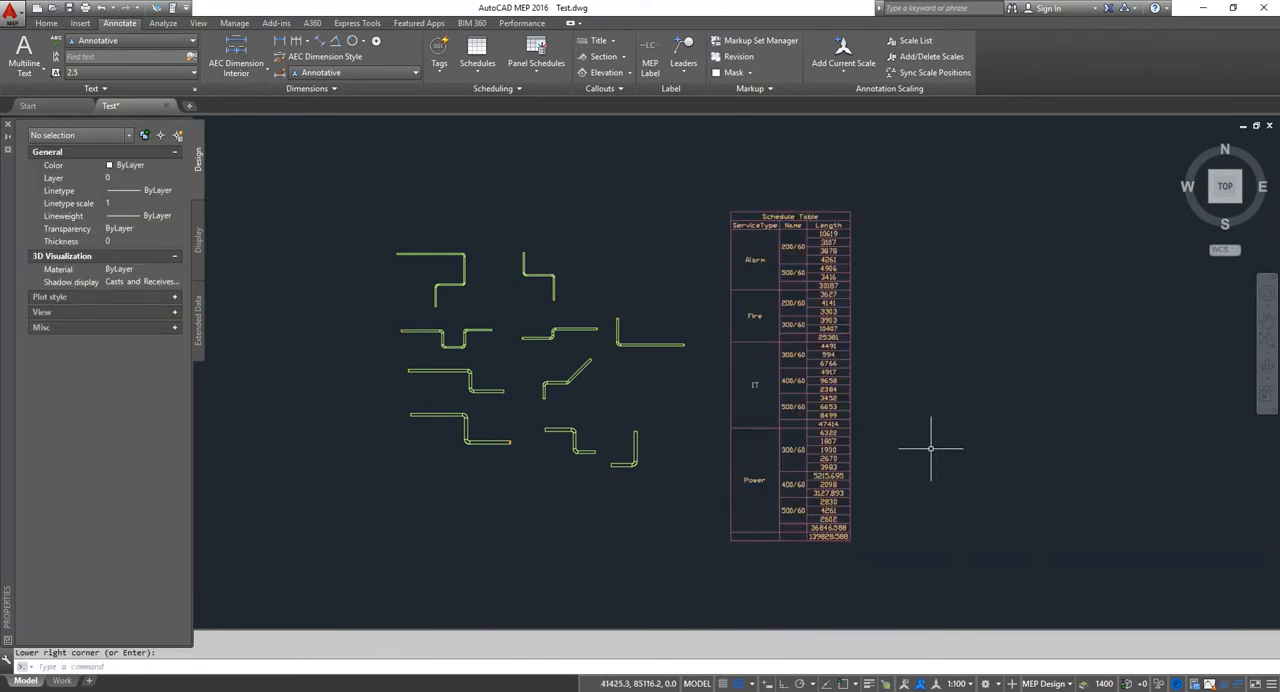
Step: Edit the style of the placed schedule table and delete its Length column
{"action": "scroll", "coordinate": [807, 329], "scroll_direction": "up", "scroll_amount": 5}
{"action": "mouse_move", "coordinate": [705, 347]}
{"action": "middle_mouse_down"}
{"action": "mouse_move", "coordinate": [686, 386]}
{"action": "mouse_move", "coordinate": [680, 343]}
{"action": "middle_mouse_up"}
{"action": "scroll", "coordinate": [679, 343], "scroll_direction": "down", "scroll_amount": 2}
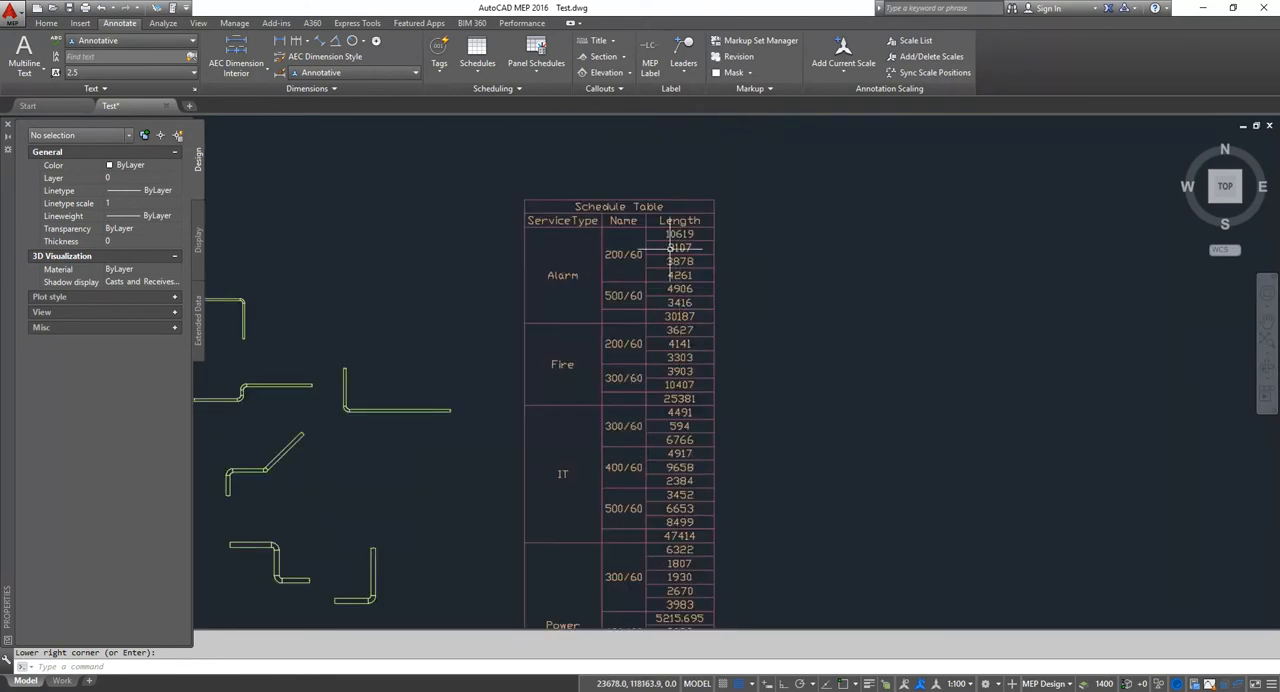
{"action": "scroll", "coordinate": [712, 258], "scroll_direction": "up", "scroll_amount": 2}
{"action": "scroll", "coordinate": [715, 256], "scroll_direction": "up", "scroll_amount": 2}
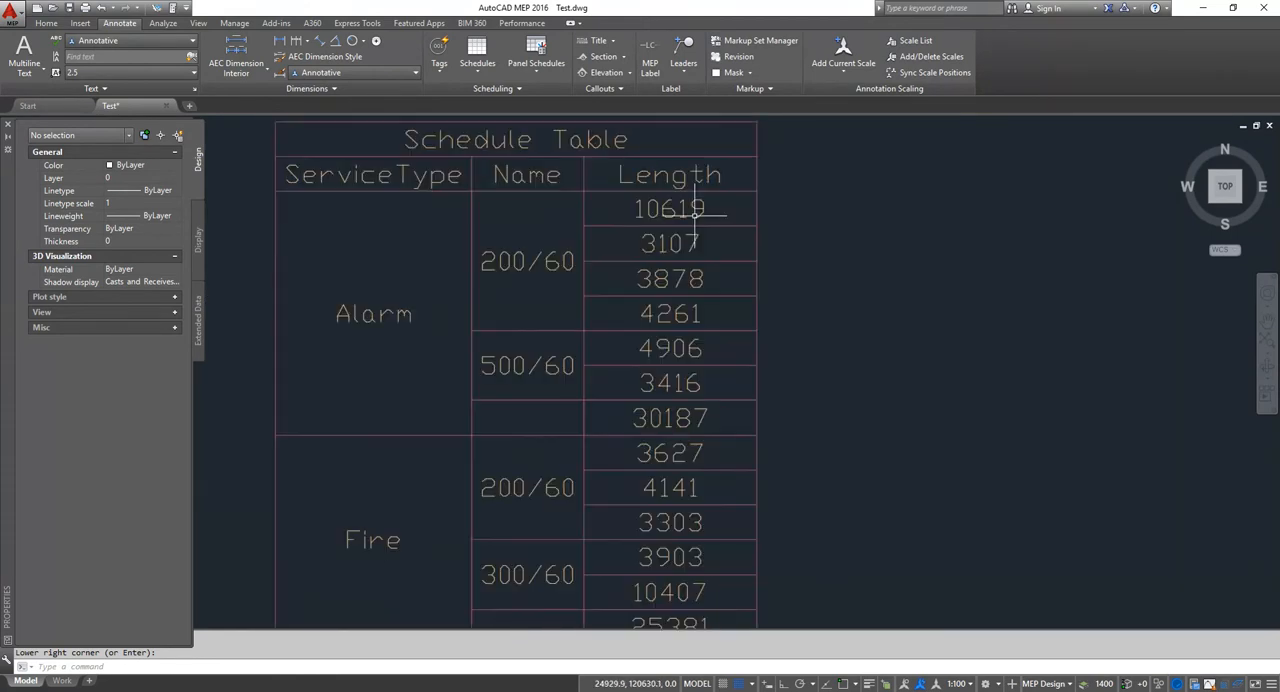
{"action": "scroll", "coordinate": [694, 190], "scroll_direction": "down", "scroll_amount": 1}
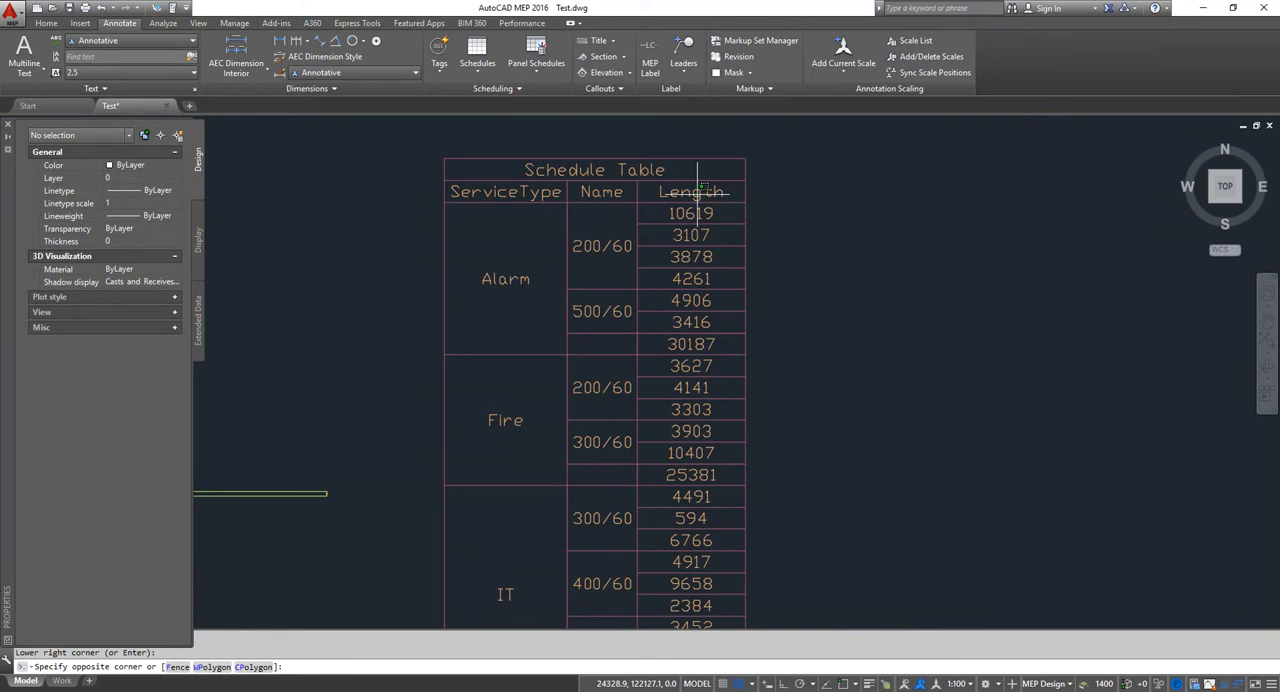
{"action": "left_click", "coordinate": [693, 205]}
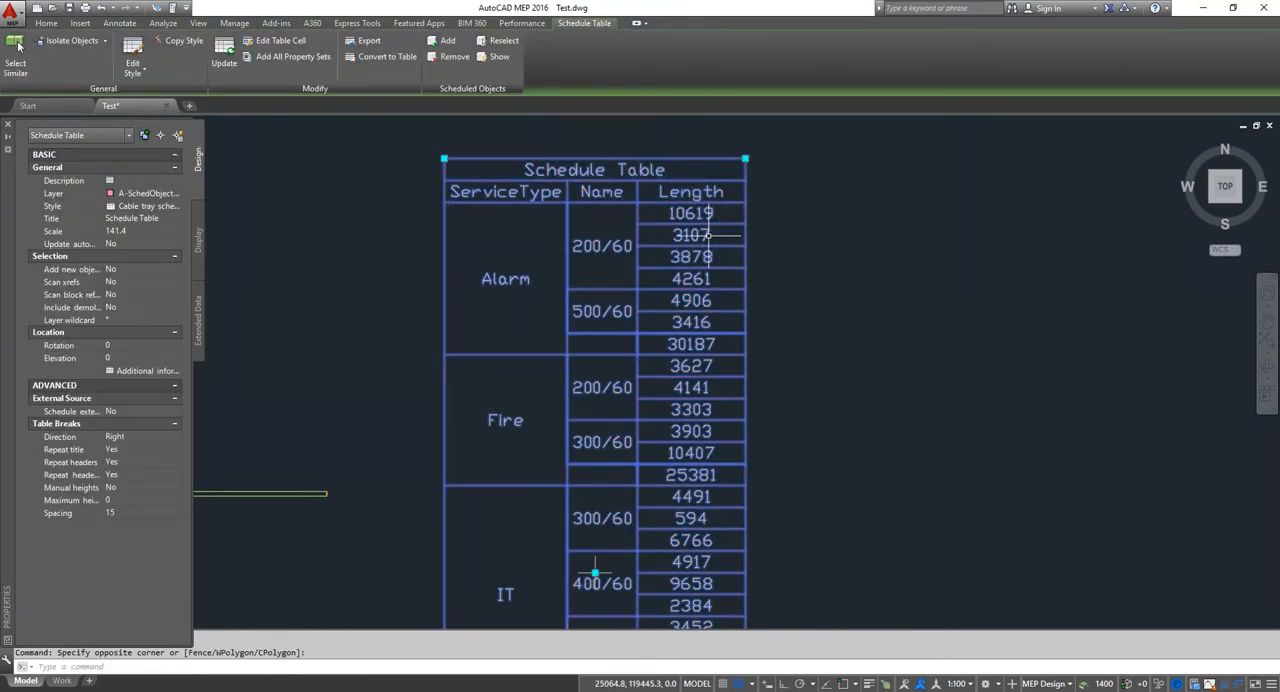
{"action": "left_click", "coordinate": [135, 55]}
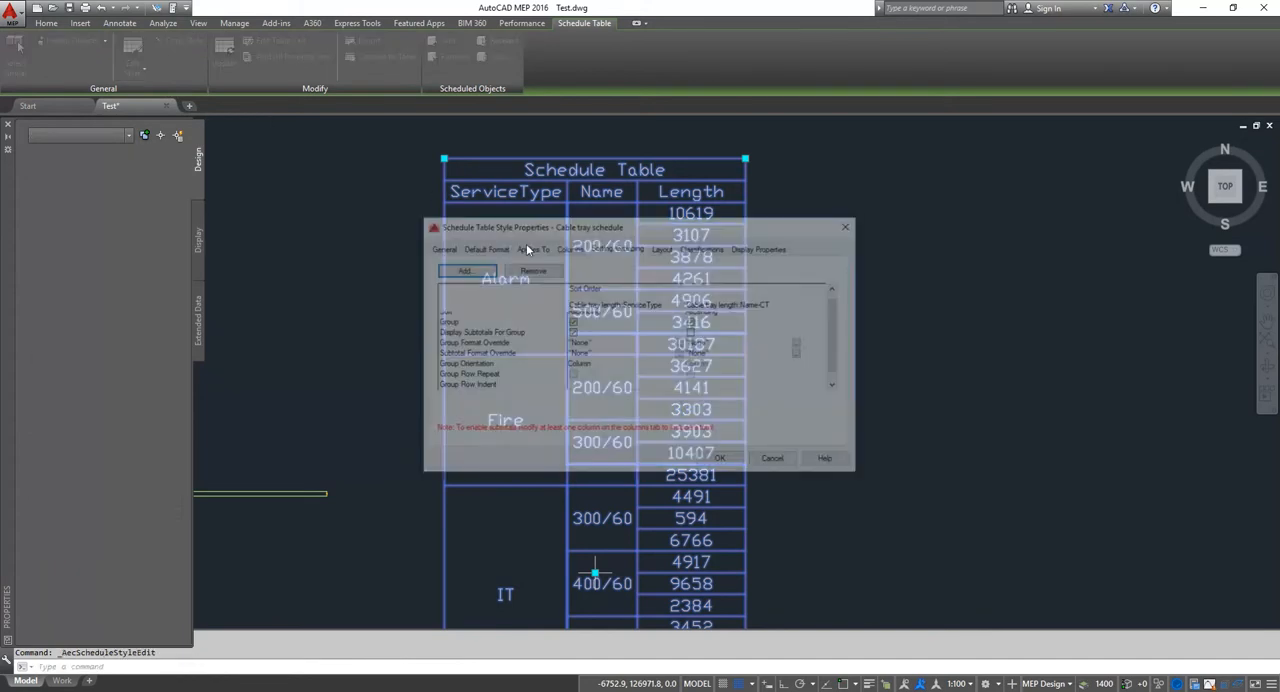
{"action": "left_click", "coordinate": [571, 249]}
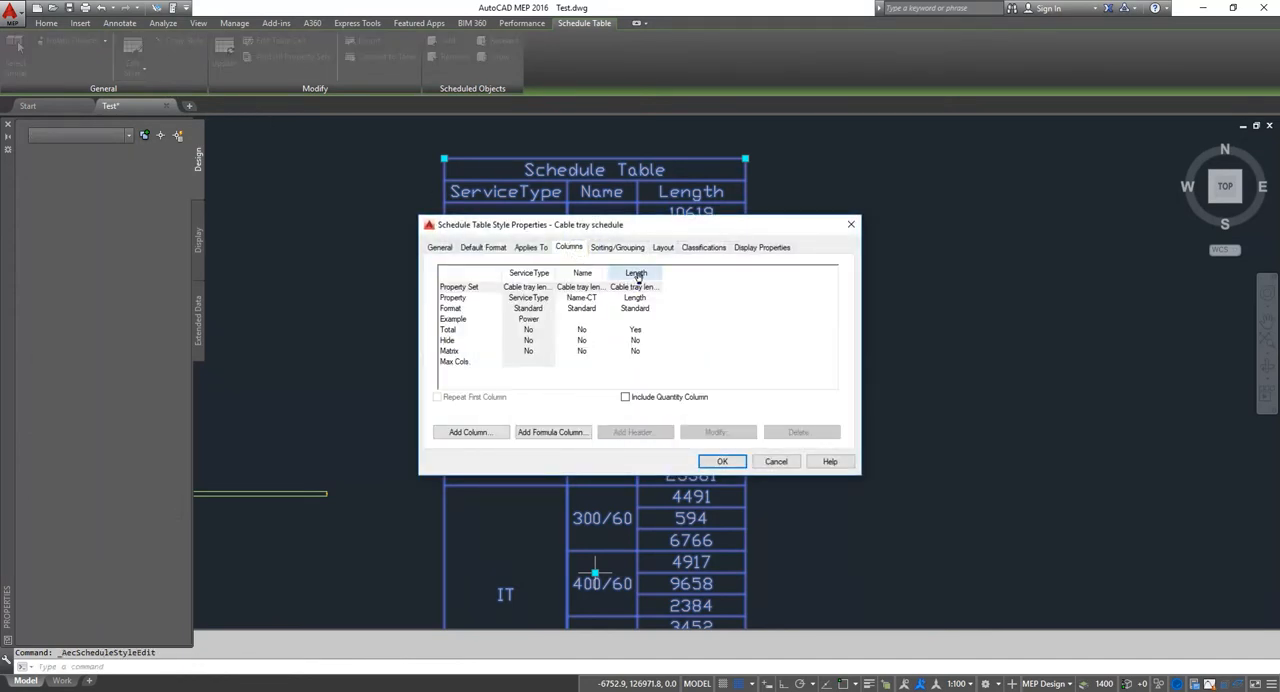
{"action": "left_click", "coordinate": [636, 273]}
{"action": "left_click", "coordinate": [800, 432]}
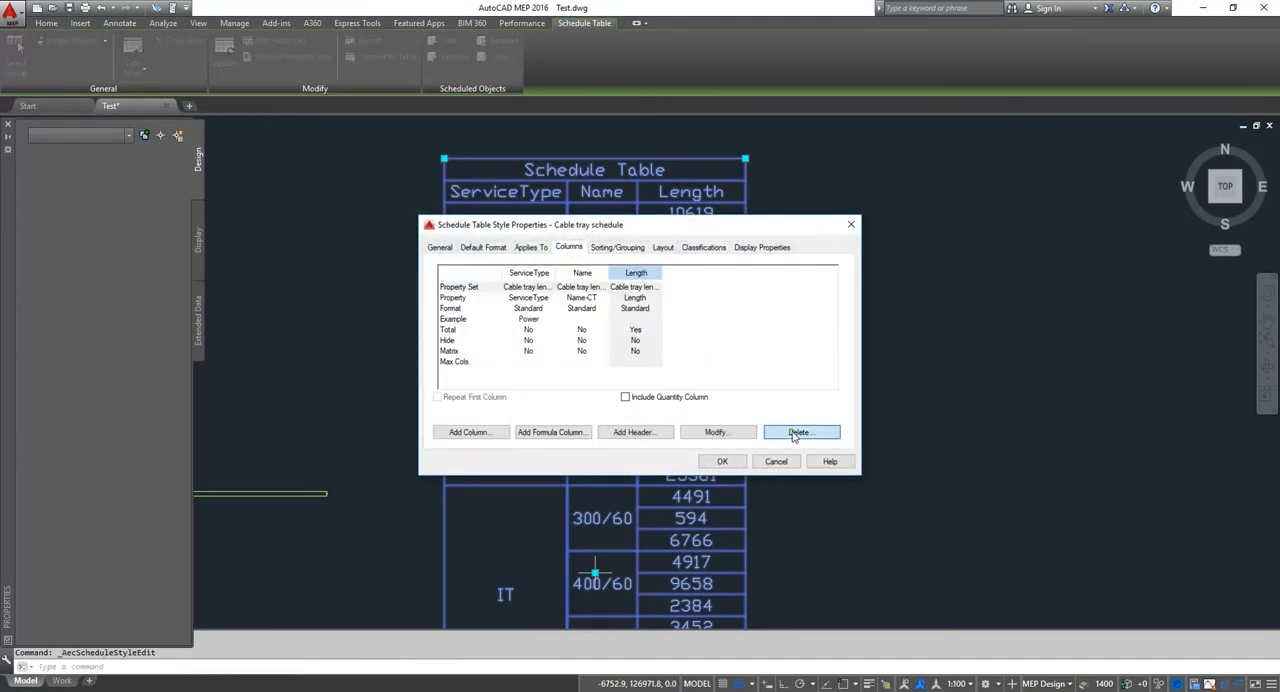
{"action": "left_click", "coordinate": [610, 412]}
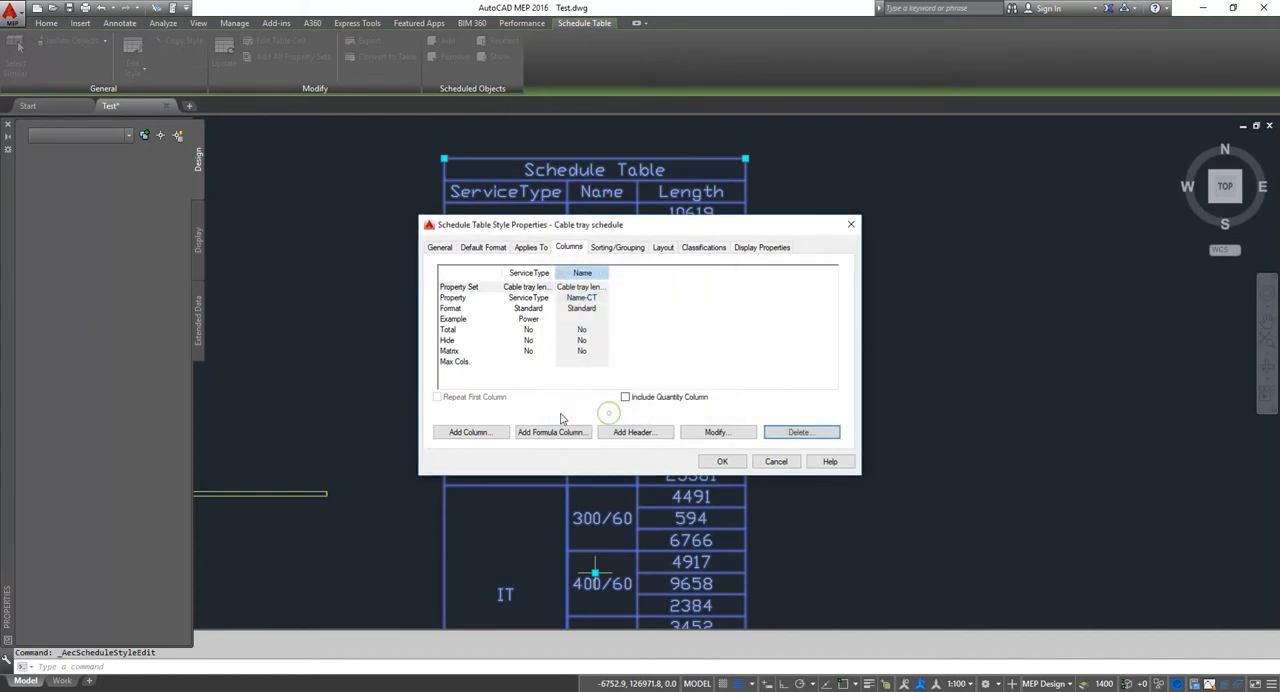
Step: Add the Length(m) formula property as a column after Name-CT in the schedule style
{"action": "left_click", "coordinate": [469, 432]}
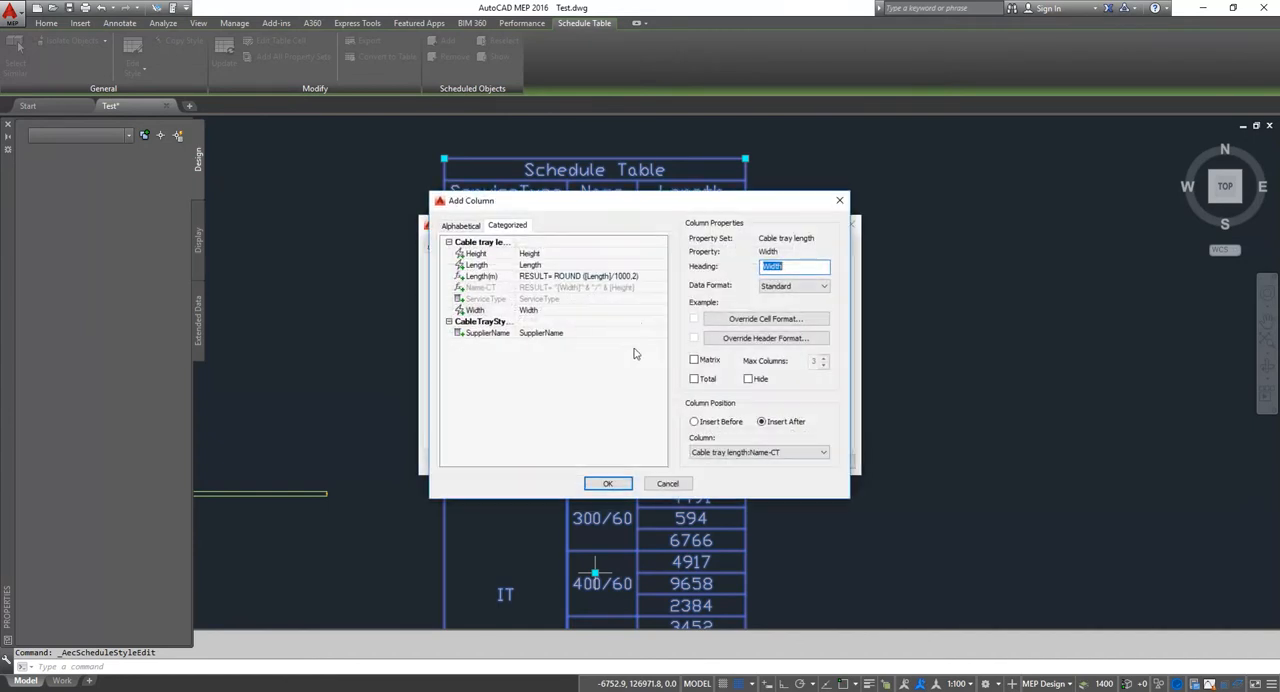
{"action": "left_click", "coordinate": [482, 276]}
{"action": "left_click", "coordinate": [609, 484]}
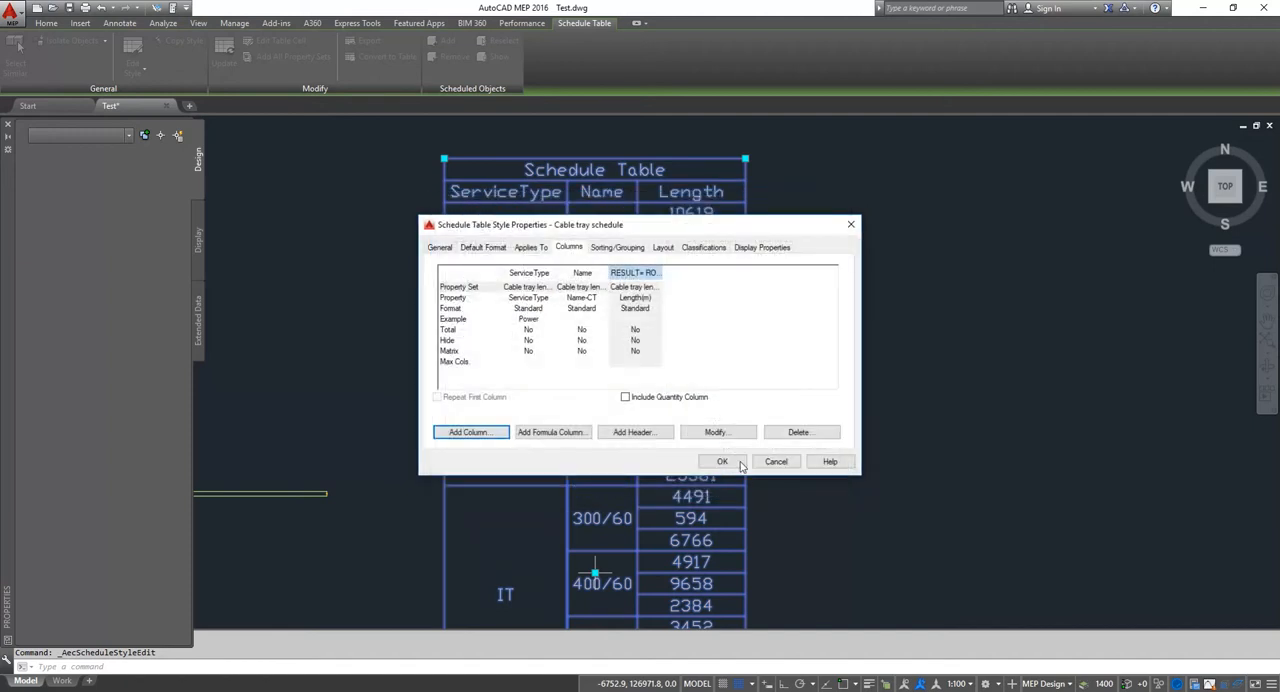
{"action": "left_click", "coordinate": [723, 464]}
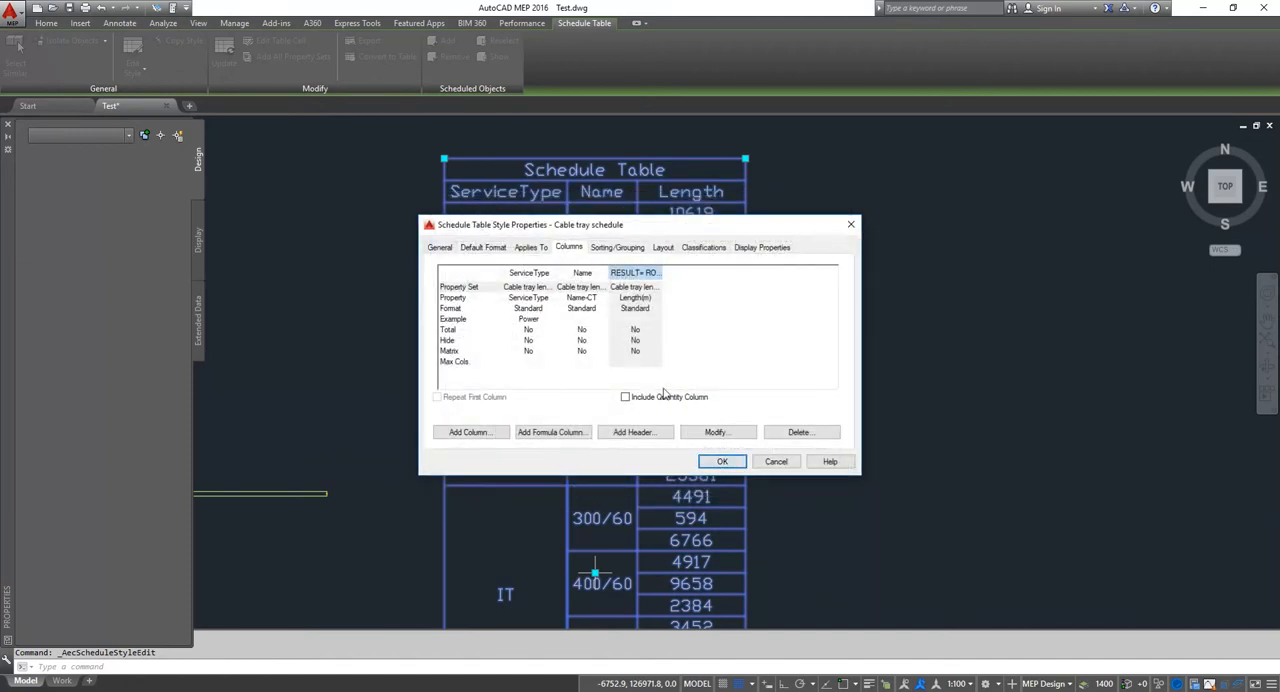
Step: Change the heading of the new formula column to "Length(m)" and apply the style changes to the table
{"action": "left_click", "coordinate": [728, 436]}
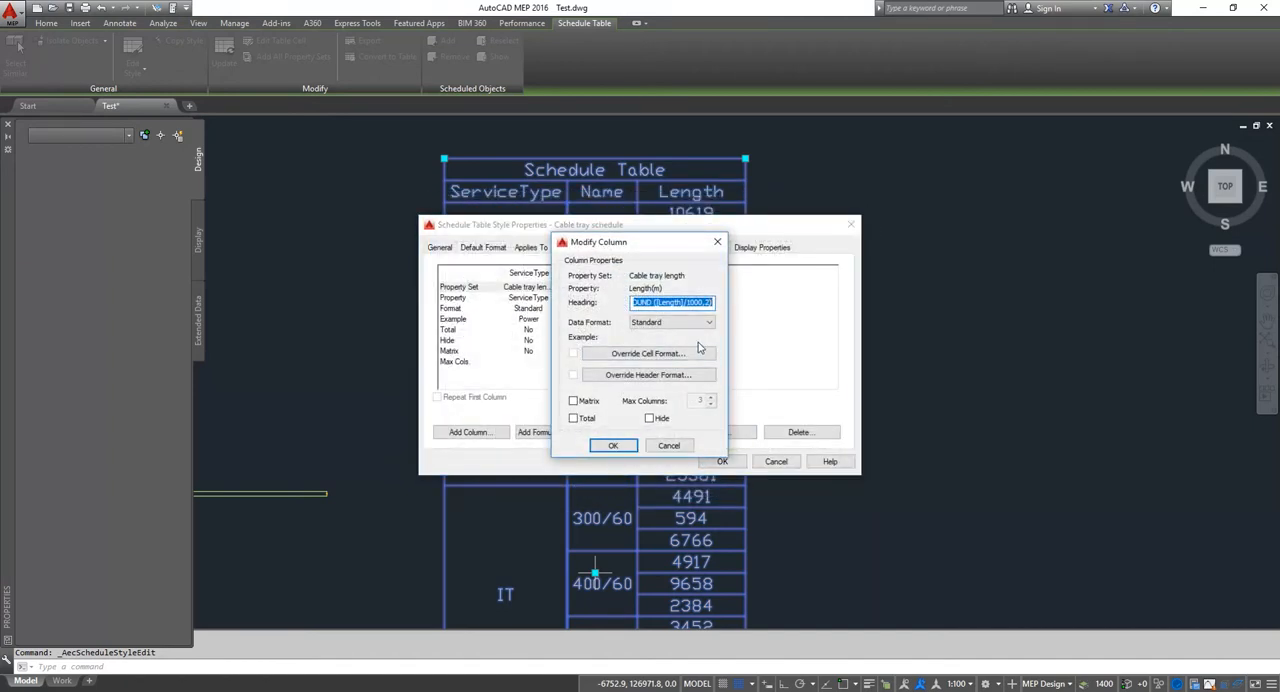
{"action": "type", "text": "Length(m"}
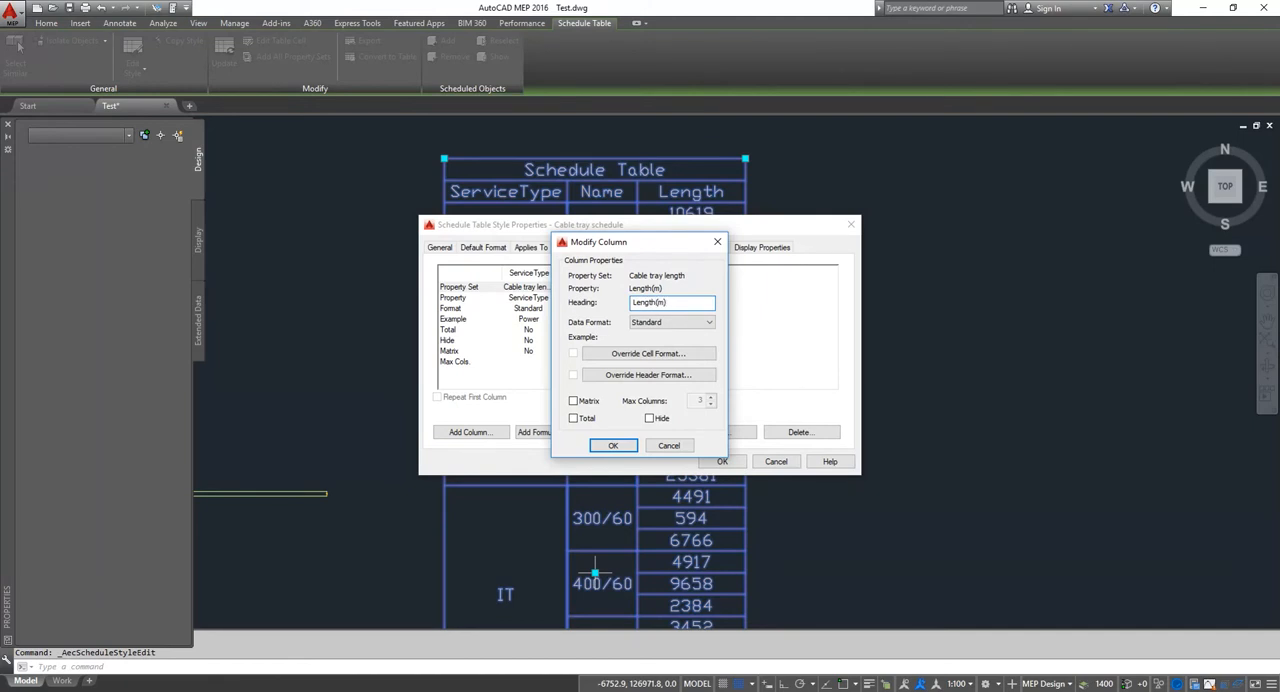
{"action": "key", "text": "Return"}
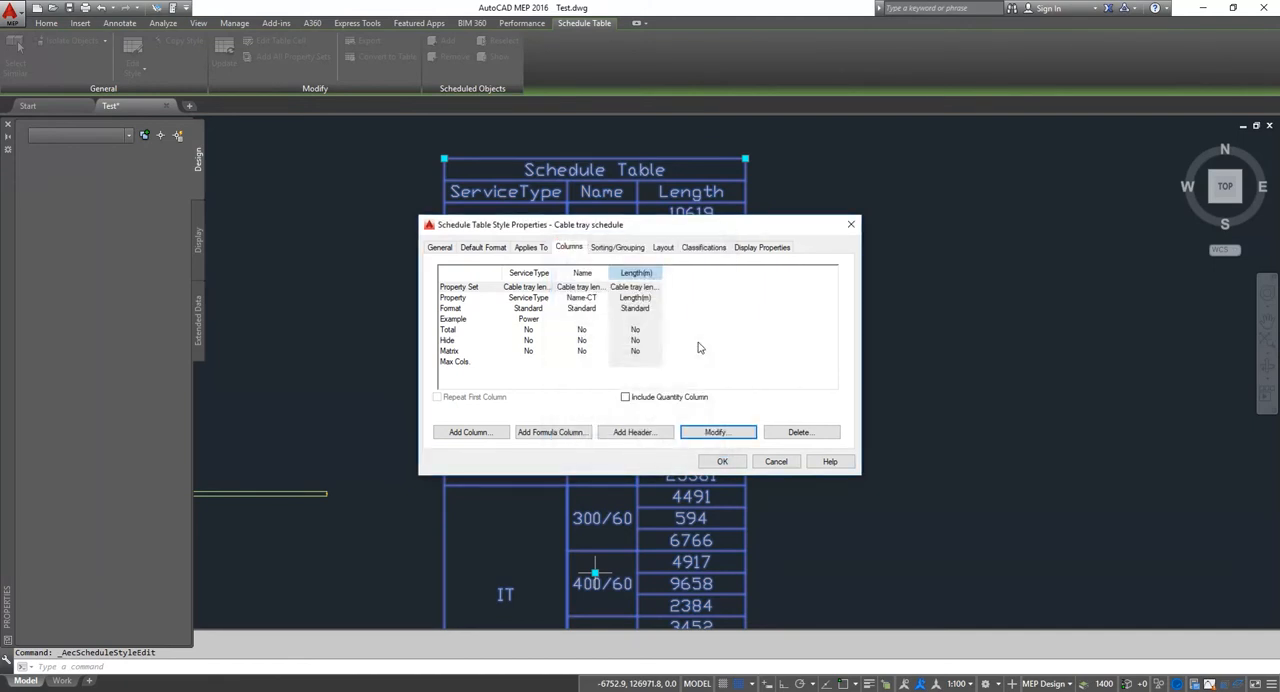
{"action": "left_click", "coordinate": [738, 464]}
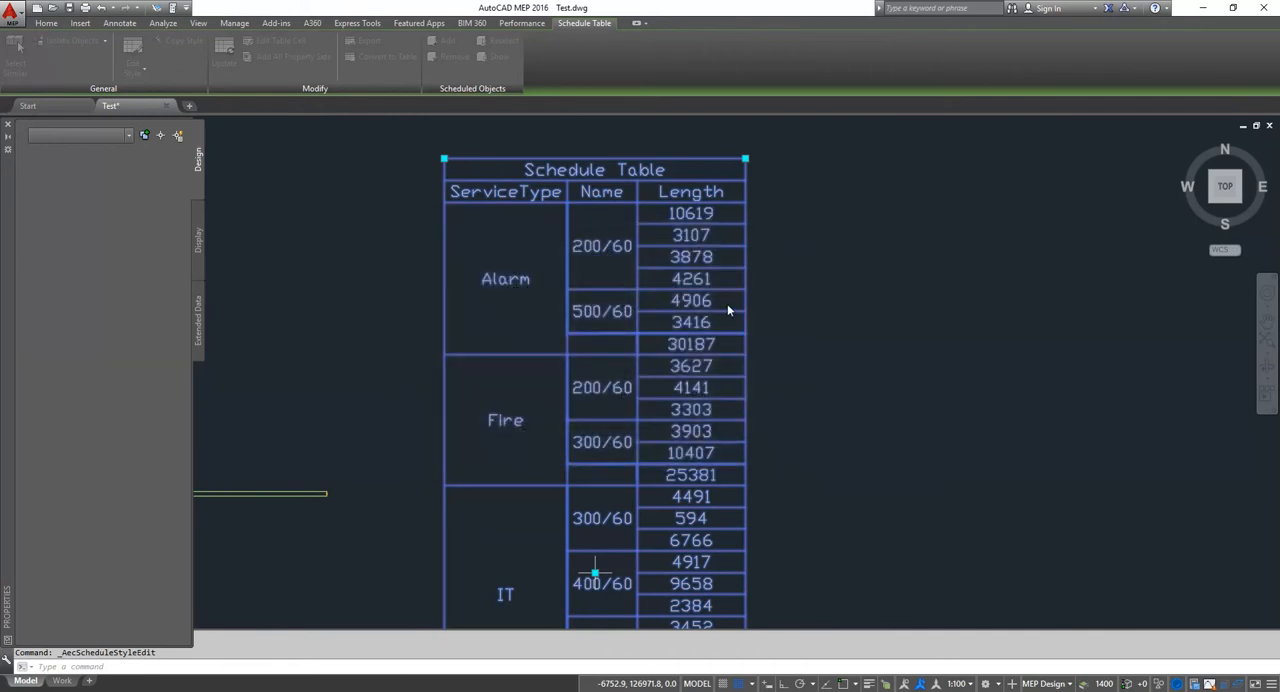
Step: Deselect the schedule table and check the metre values in its Length(m) column
{"action": "middle_click_drag", "start_coordinate": [677, 281], "coordinate": [663, 255]}
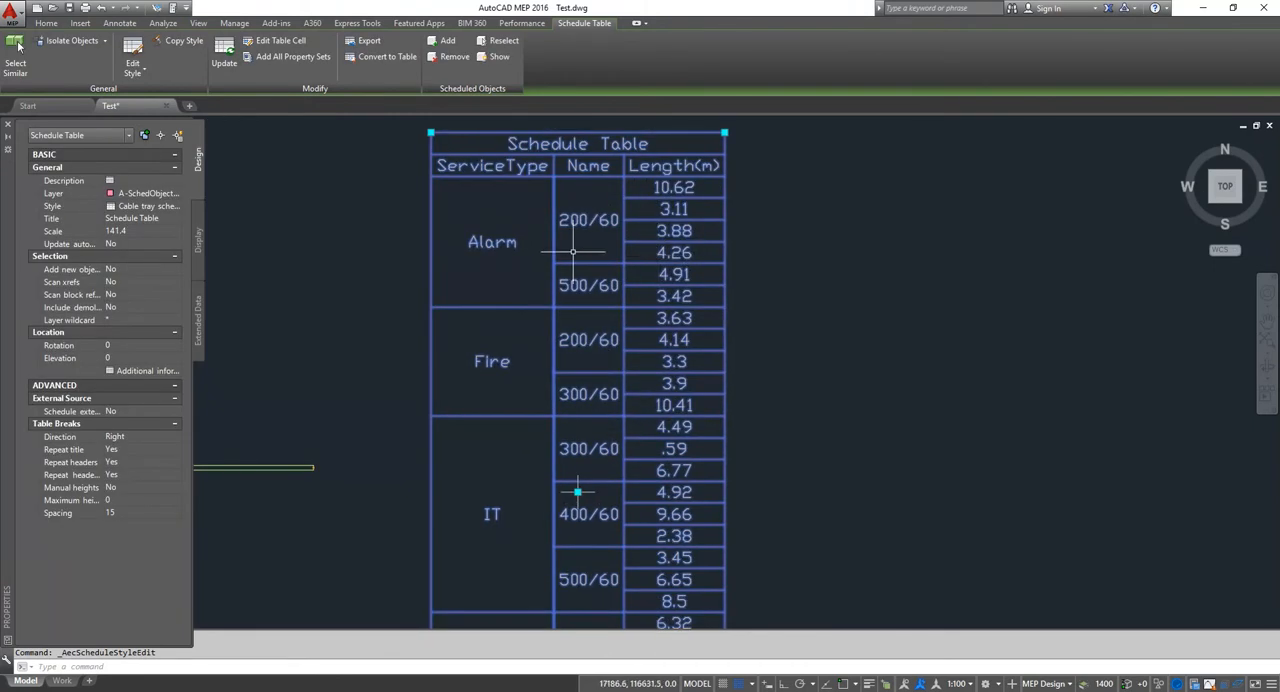
{"action": "key", "text": "Escape"}
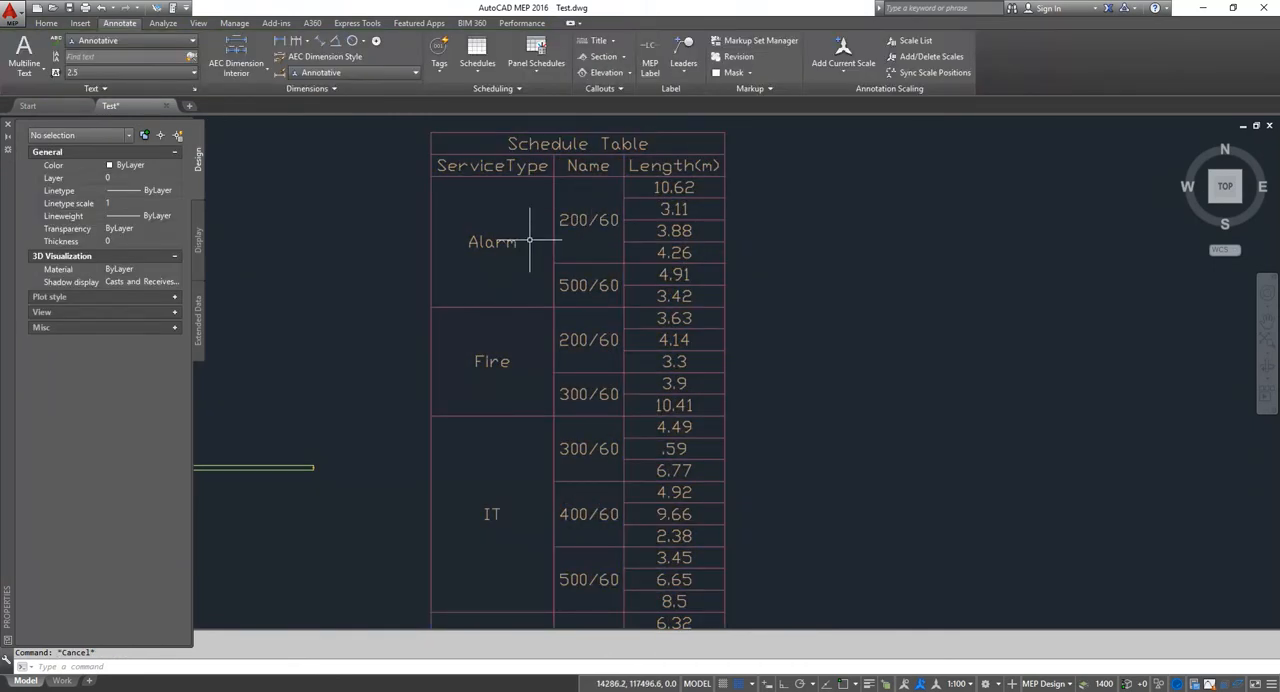
{"action": "middle_click_drag", "start_coordinate": [522, 230], "coordinate": [526, 235]}
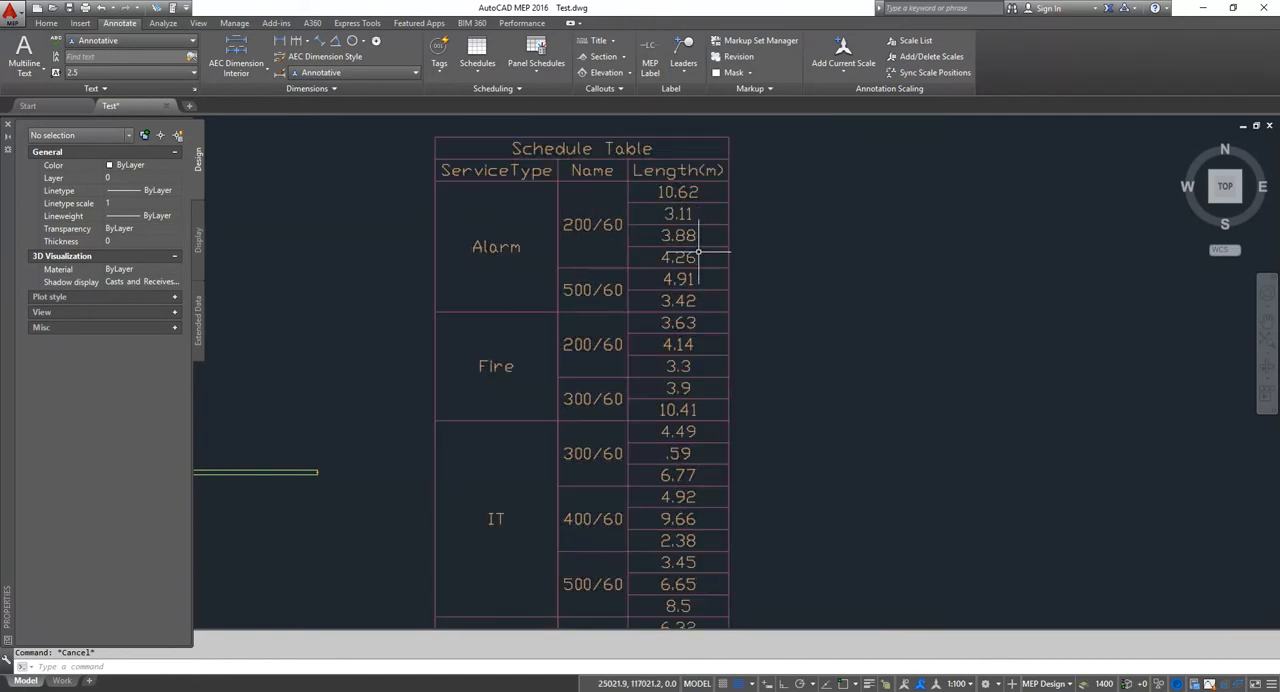
Step: Inspect the extended data of the single vertical cable tray segment in the upper-left run, then clear the selection
{"action": "scroll", "coordinate": [698, 253], "scroll_direction": "down", "scroll_amount": 2}
{"action": "middle_click_drag", "start_coordinate": [534, 235], "coordinate": [670, 255]}
{"action": "middle_click_drag", "start_coordinate": [536, 268], "coordinate": [666, 273]}
{"action": "scroll", "coordinate": [368, 281], "scroll_direction": "up", "scroll_amount": 2}
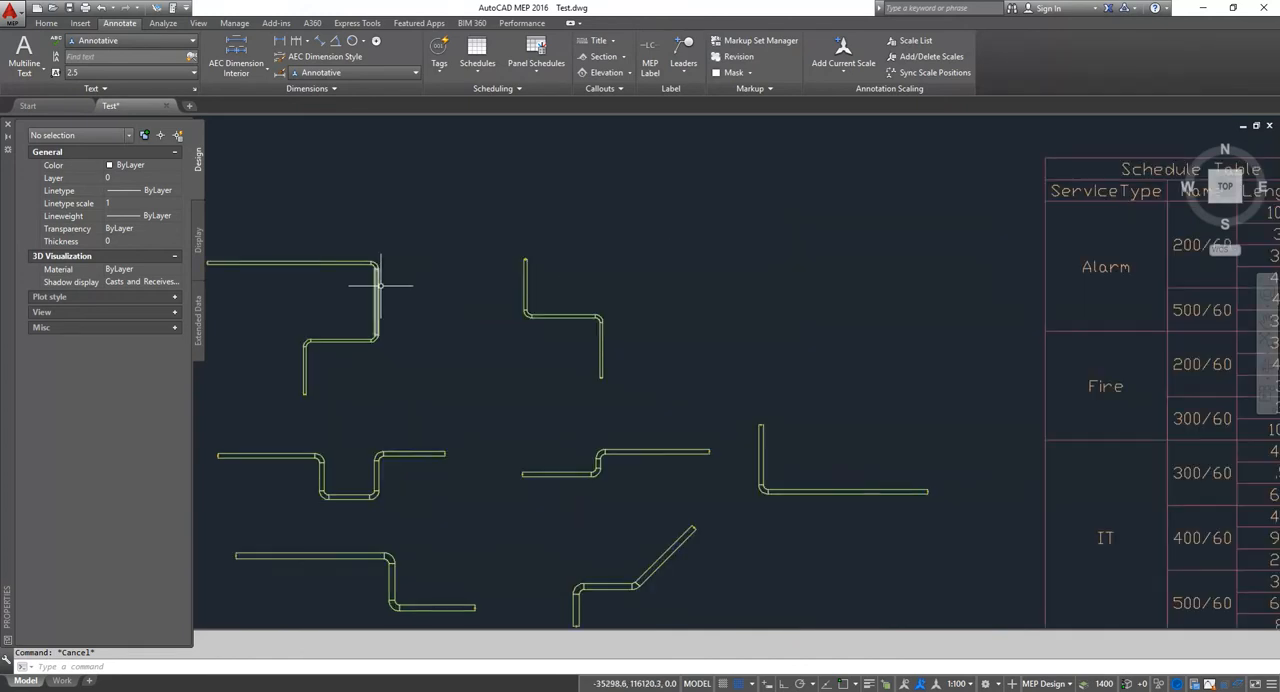
{"action": "left_click", "coordinate": [414, 293]}
{"action": "left_click", "coordinate": [372, 296]}
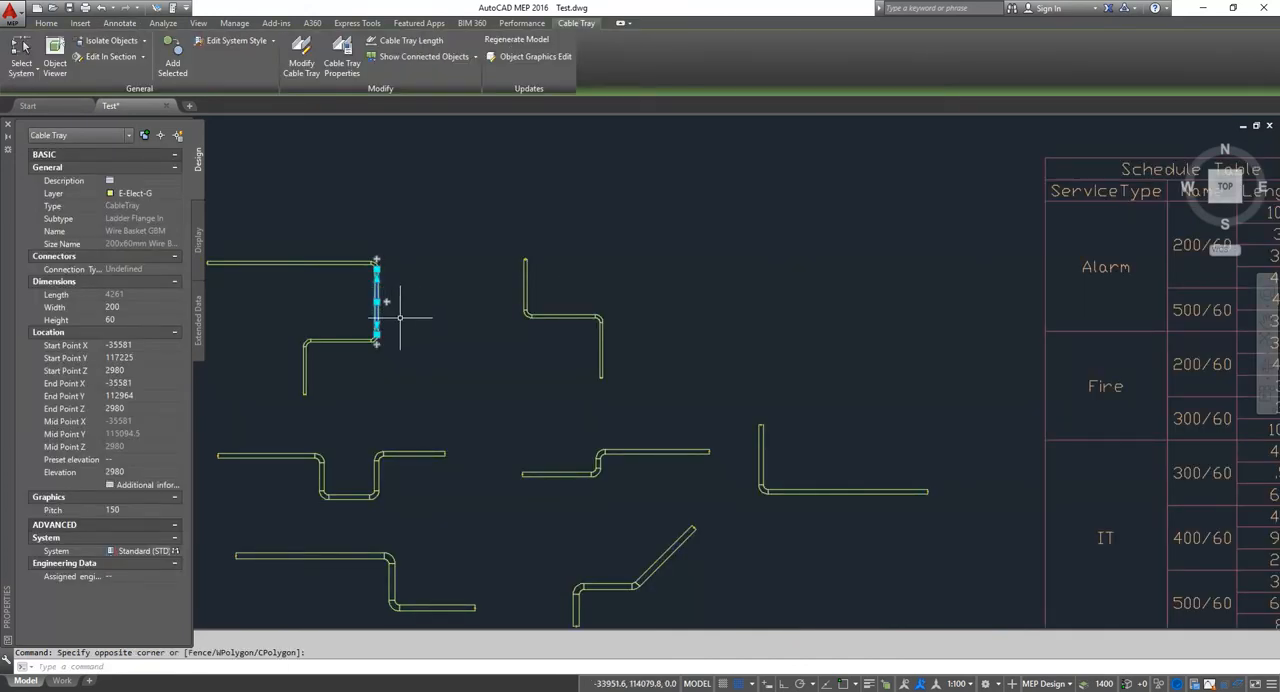
{"action": "left_click", "coordinate": [199, 312]}
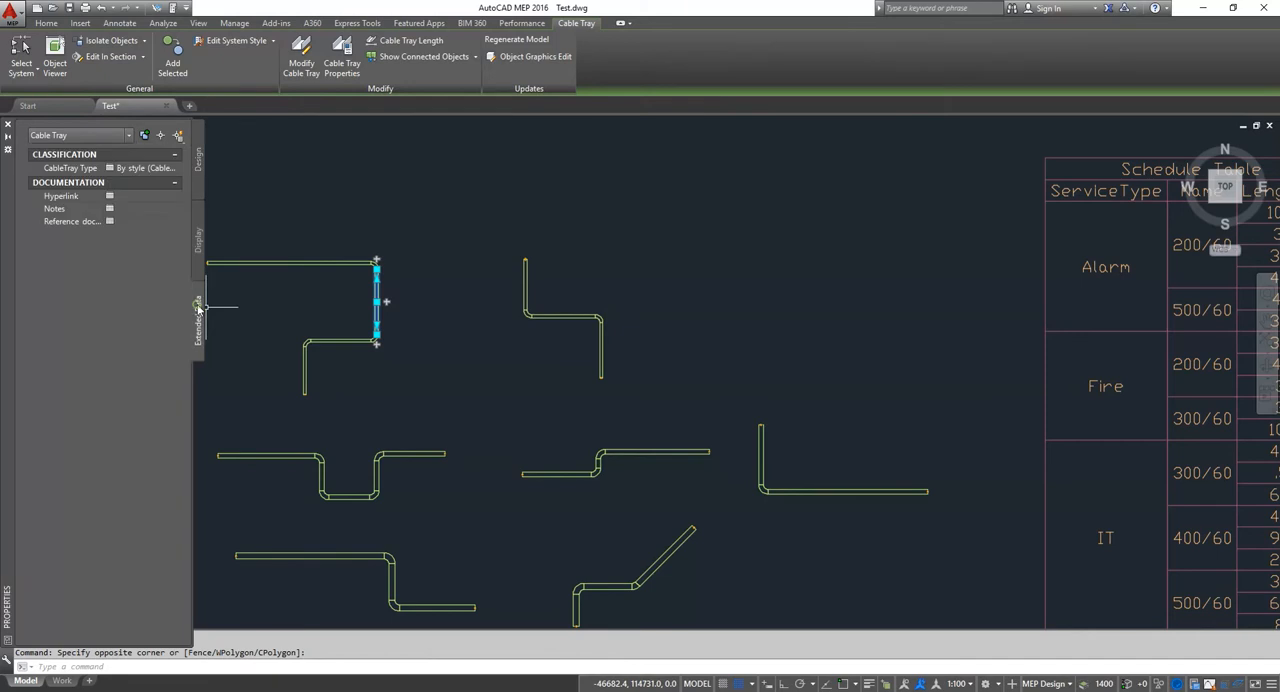
{"action": "key", "text": "Escape"}
Step: Select the whole upper-left tray run, limit the properties to its Cable Tray objects and set their ServiceType to IT
{"action": "left_click", "coordinate": [391, 368]}
{"action": "left_click", "coordinate": [307, 281]}
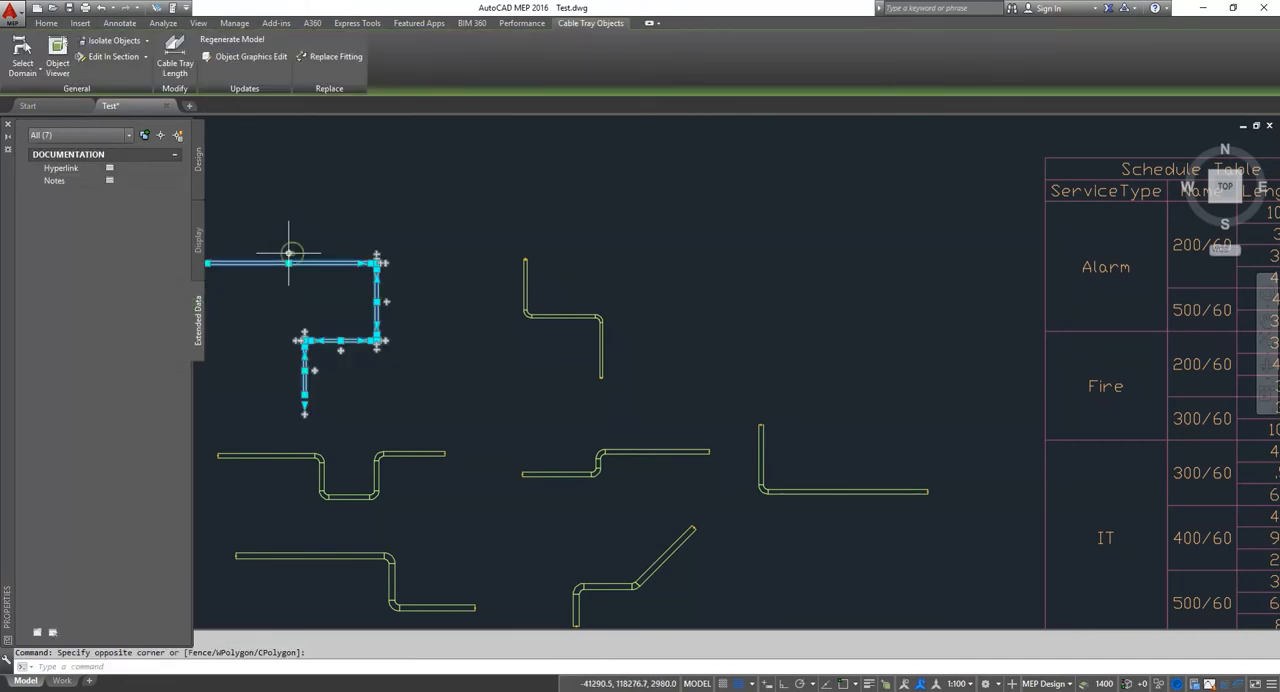
{"action": "left_click", "coordinate": [114, 137]}
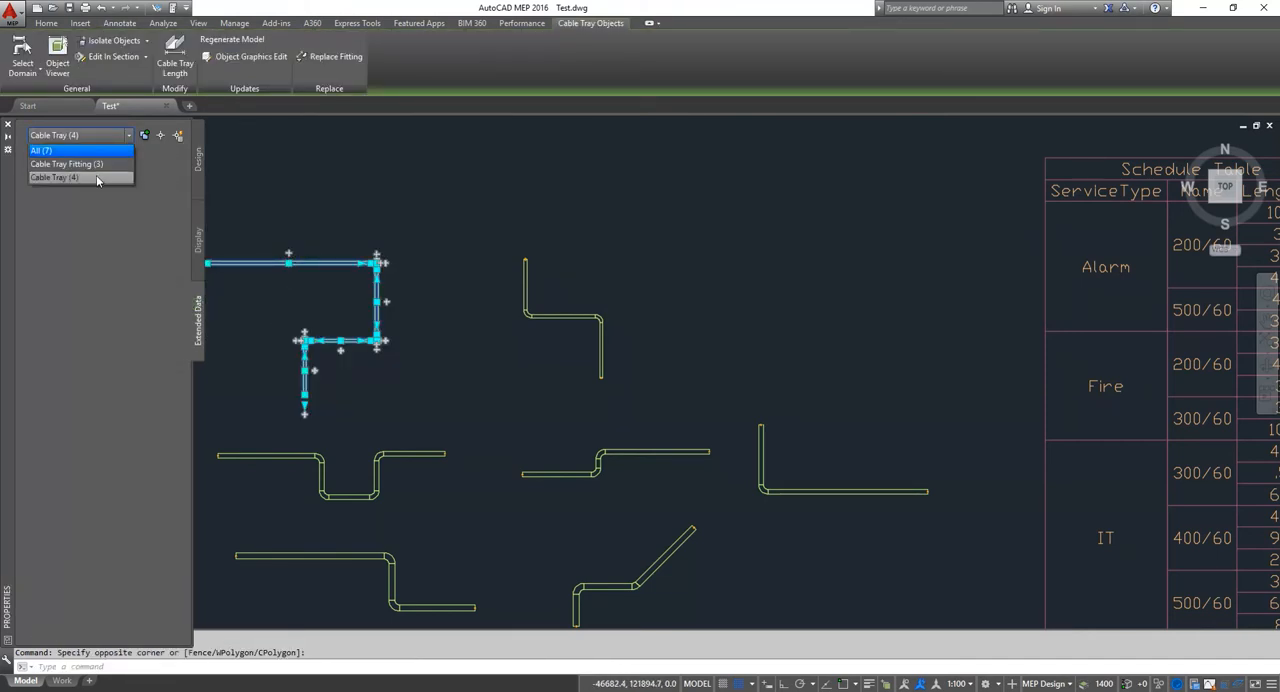
{"action": "left_click", "coordinate": [94, 178]}
{"action": "left_click", "coordinate": [143, 301]}
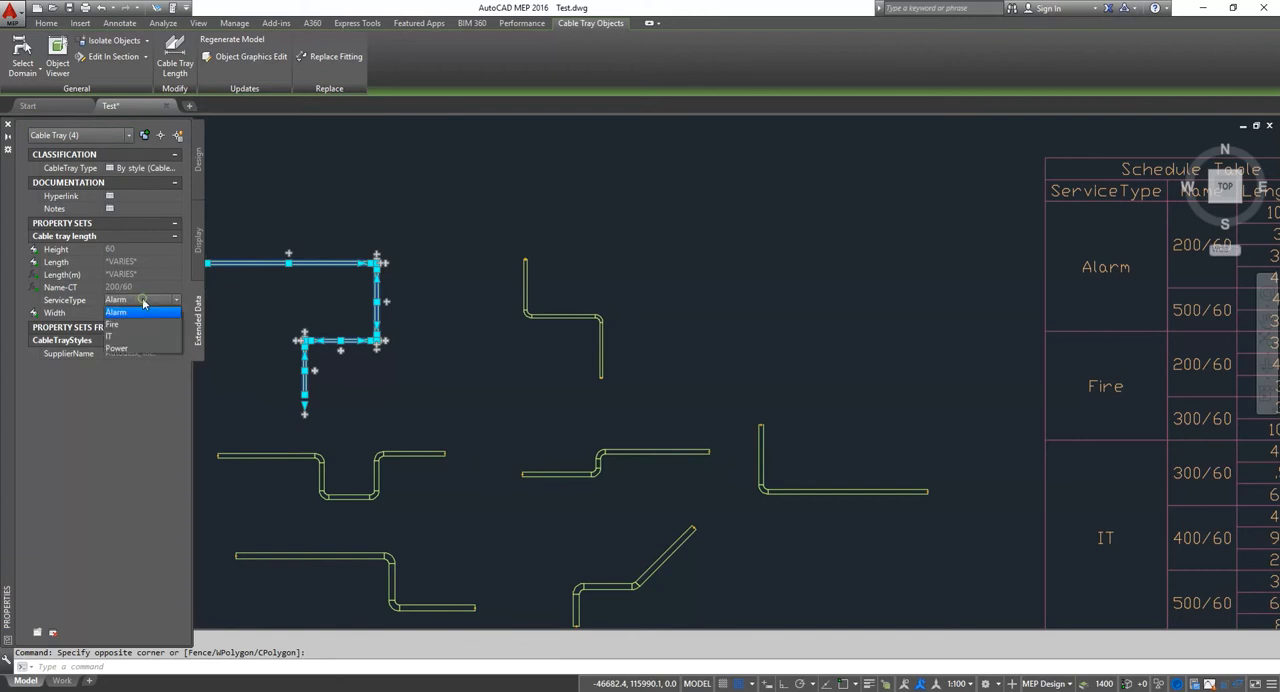
{"action": "left_click", "coordinate": [115, 336]}
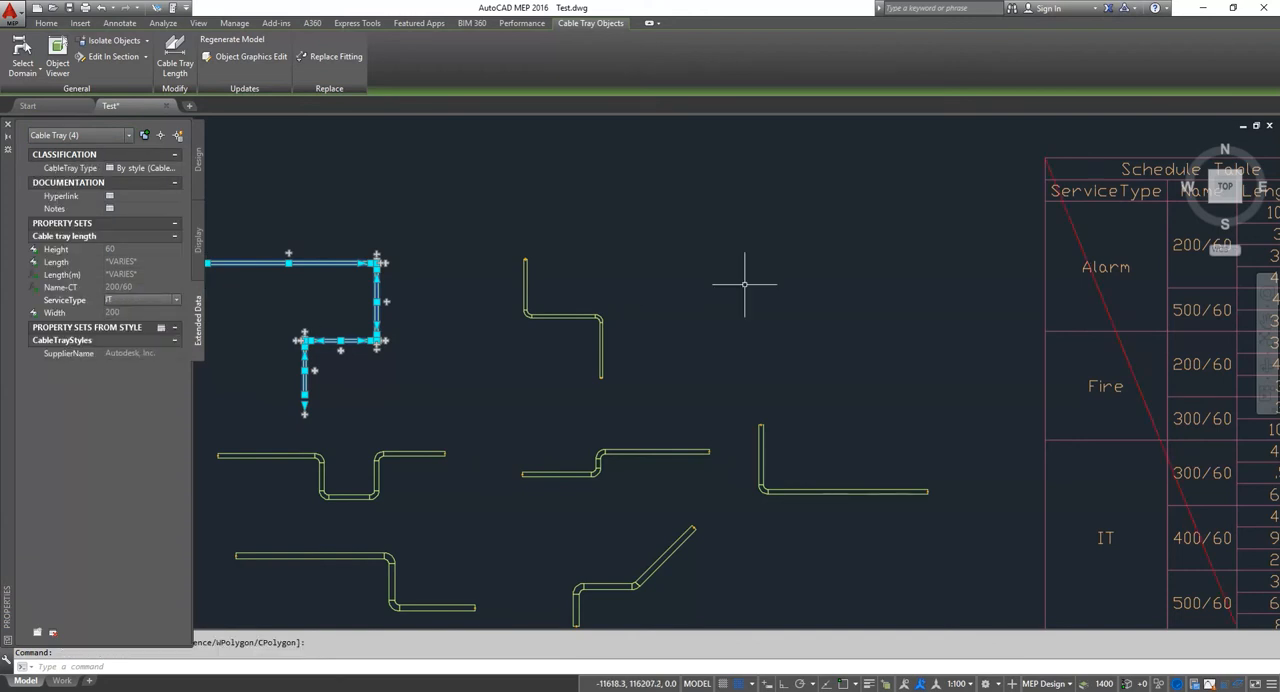
Step: Update the outdated schedule table to match the changed service type of the cable trays
{"action": "scroll", "coordinate": [727, 273], "scroll_direction": "down", "scroll_amount": 3}
{"action": "scroll", "coordinate": [818, 290], "scroll_direction": "up", "scroll_amount": 1}
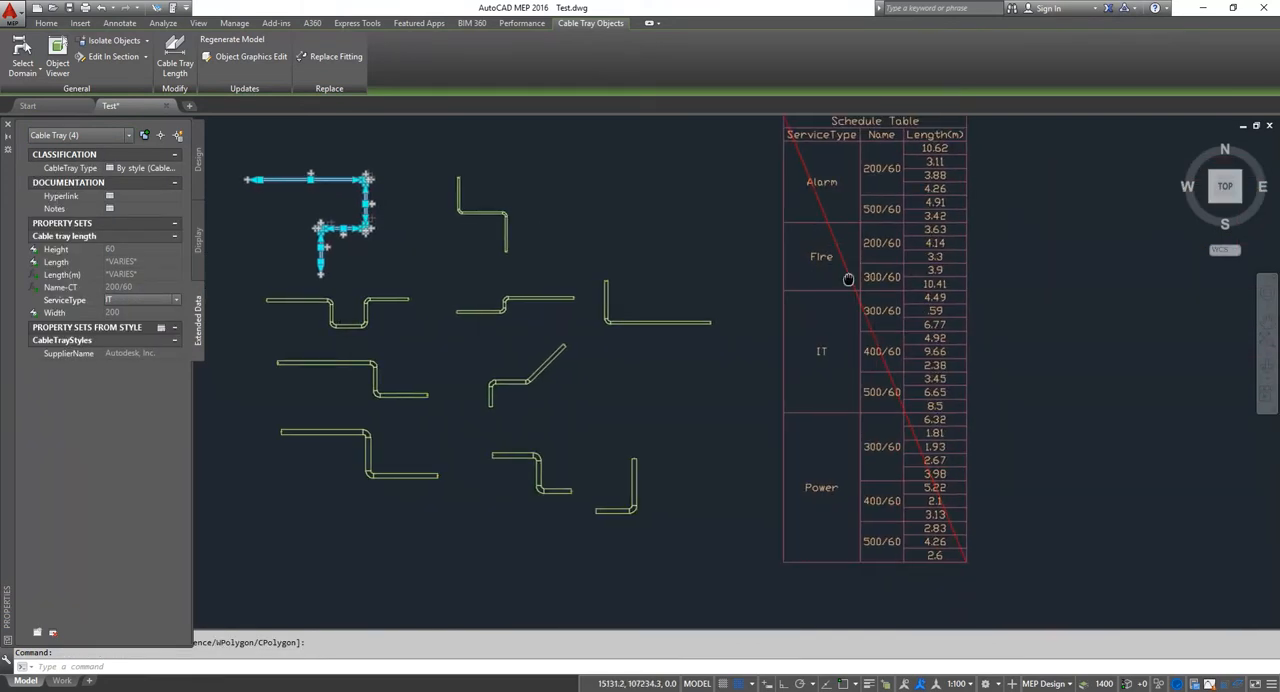
{"action": "key", "text": "Escape"}
{"action": "left_click", "coordinate": [940, 309]}
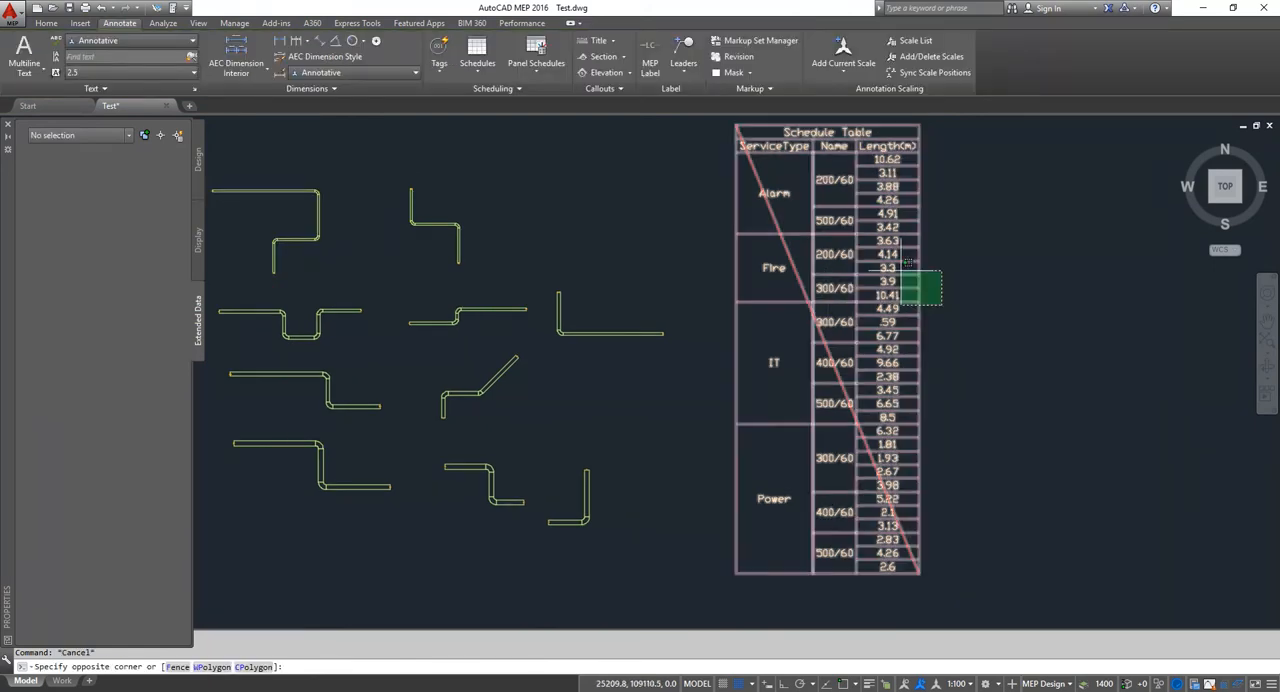
{"action": "left_click", "coordinate": [889, 296]}
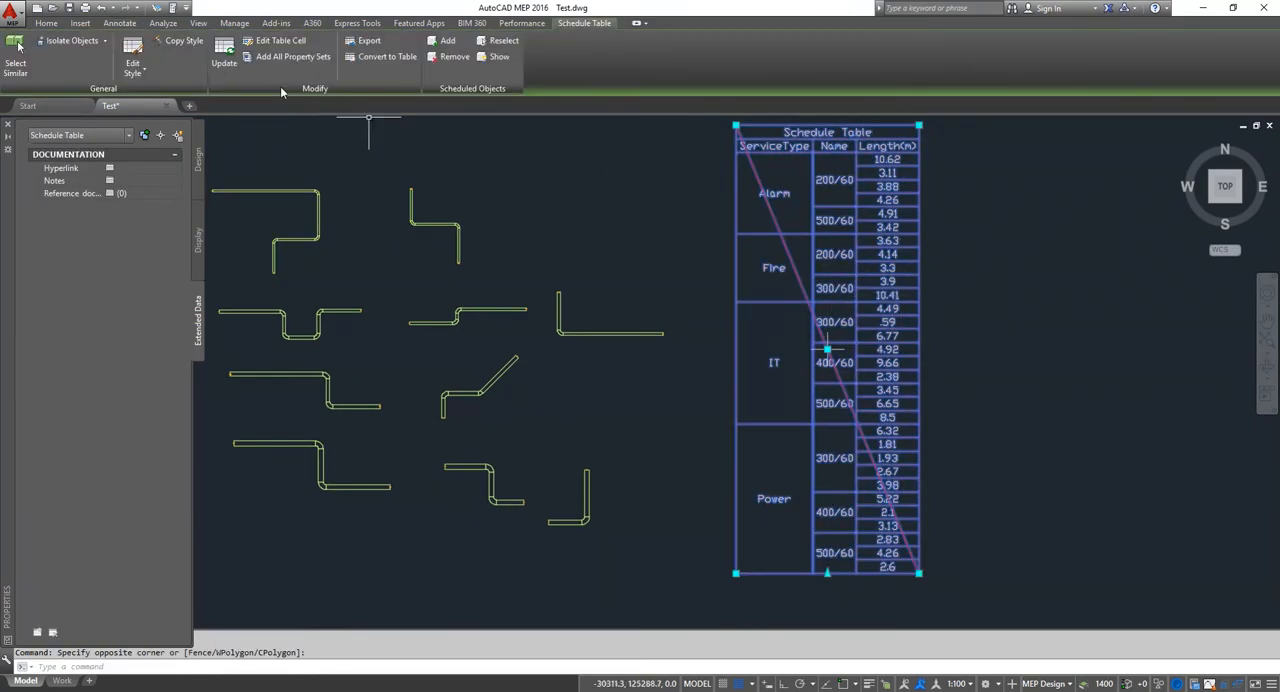
{"action": "left_click", "coordinate": [225, 52]}
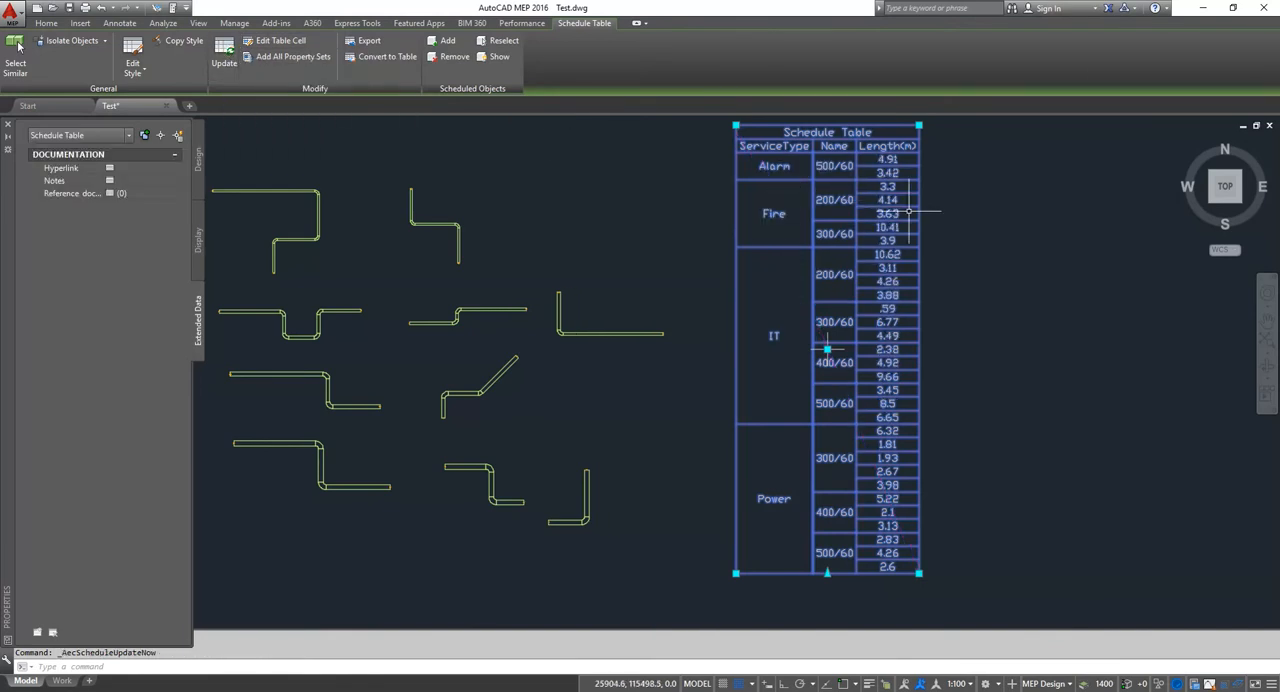
Step: Examine how the updated schedule groups the tray sizes and lengths under Alarm, Fire and IT, and deselect the table
{"action": "scroll", "coordinate": [858, 163], "scroll_direction": "up", "scroll_amount": 3}
{"action": "scroll", "coordinate": [845, 200], "scroll_direction": "down", "scroll_amount": 1}
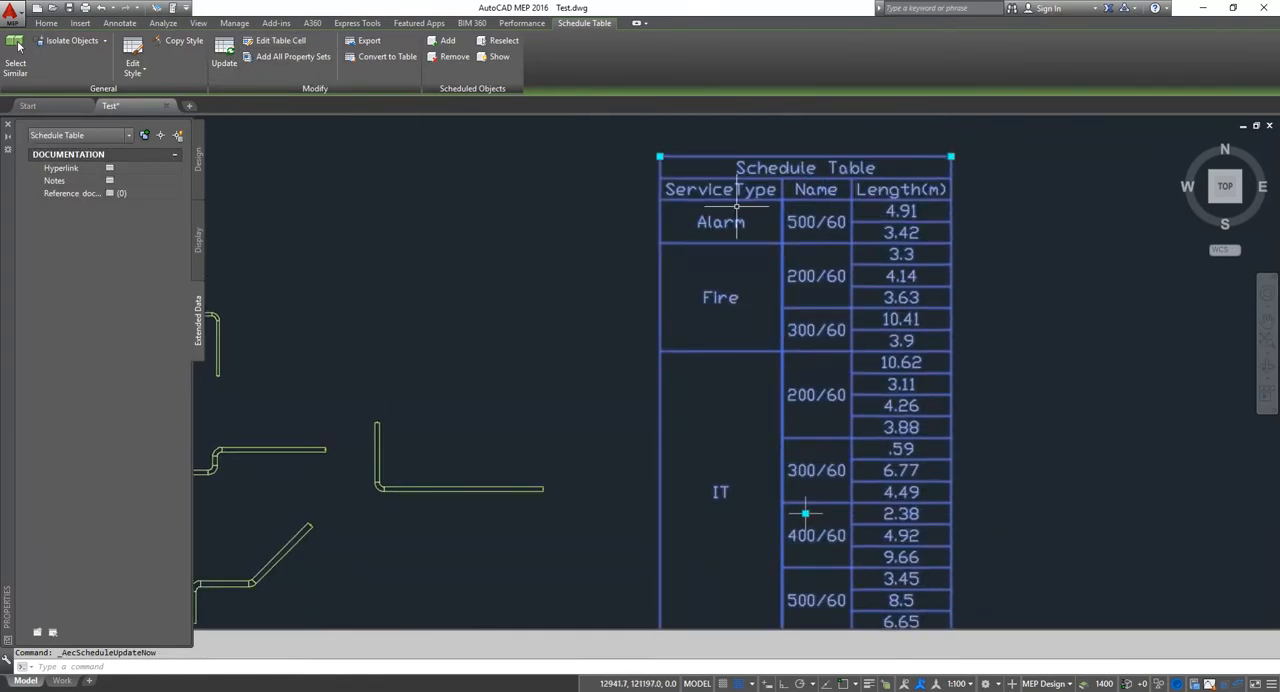
{"action": "scroll", "coordinate": [837, 215], "scroll_direction": "up", "scroll_amount": 2}
{"action": "middle_click_drag", "start_coordinate": [828, 216], "coordinate": [764, 207]}
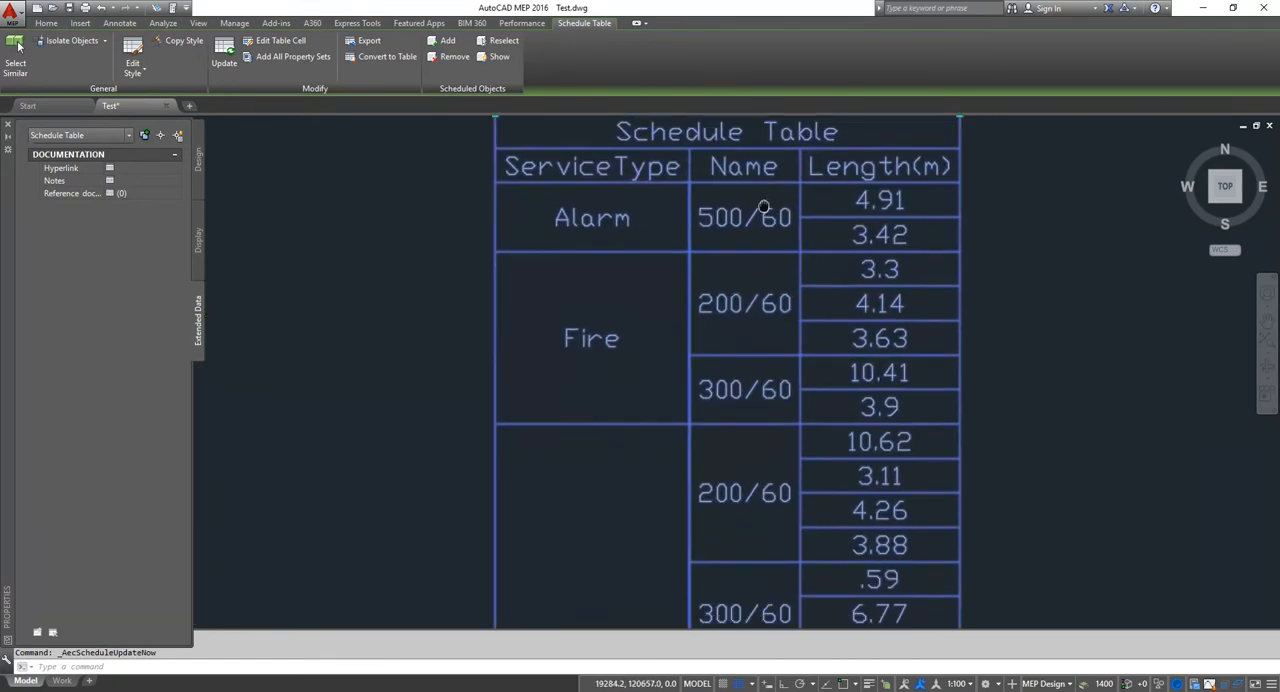
{"action": "scroll", "coordinate": [764, 207], "scroll_direction": "down", "scroll_amount": 3}
{"action": "scroll", "coordinate": [720, 284], "scroll_direction": "up", "scroll_amount": 1}
{"action": "key", "text": "Escape"}
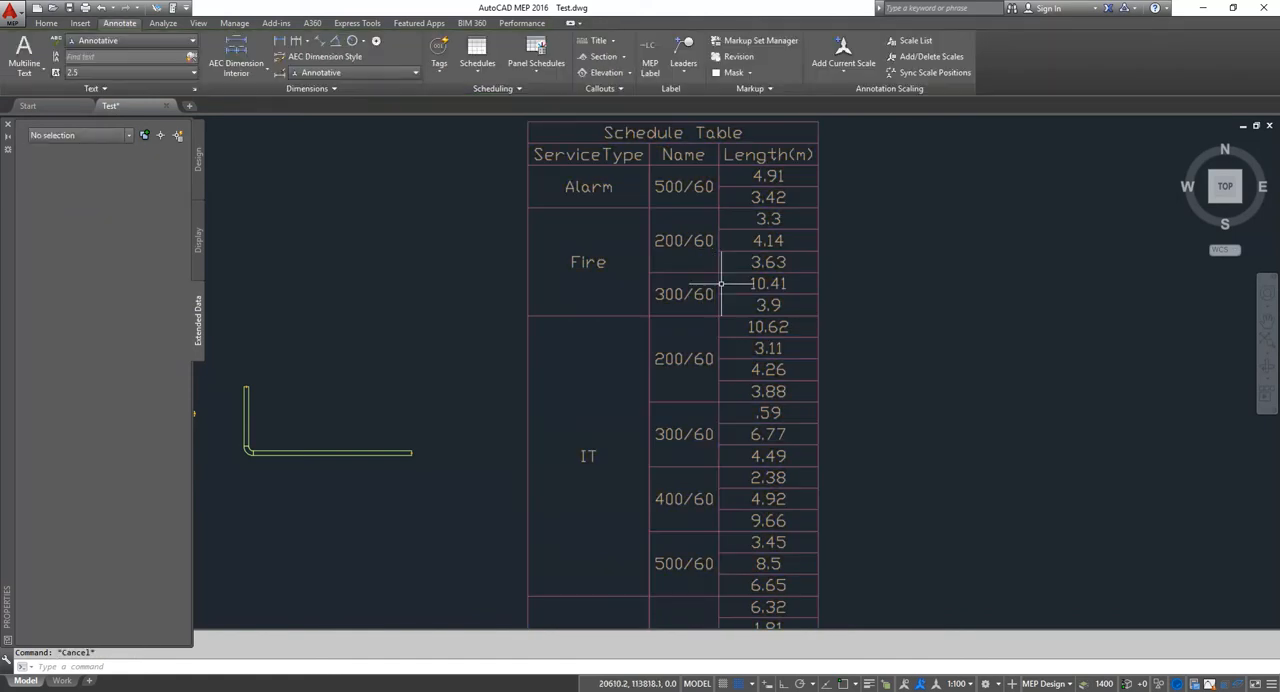
Step: Edit the style of the schedule table and turn on the Total option for its Length(m) column
{"action": "left_click", "coordinate": [884, 276]}
{"action": "left_click", "coordinate": [745, 201]}
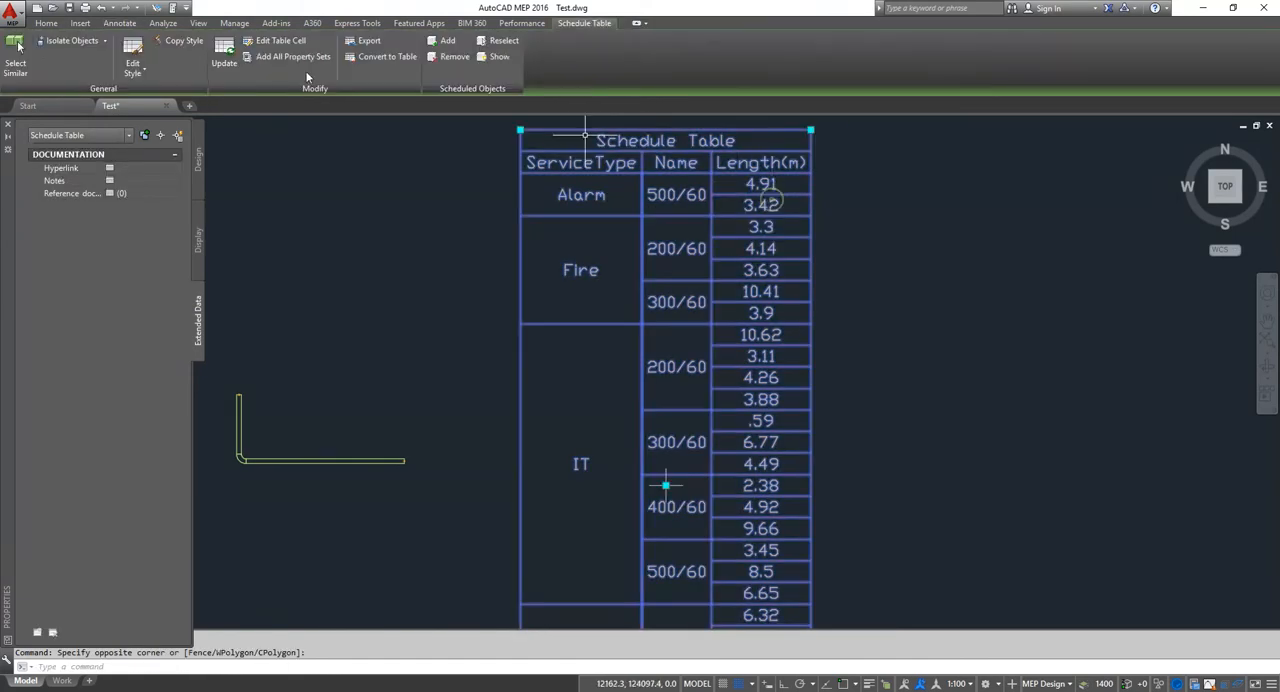
{"action": "left_click", "coordinate": [133, 60]}
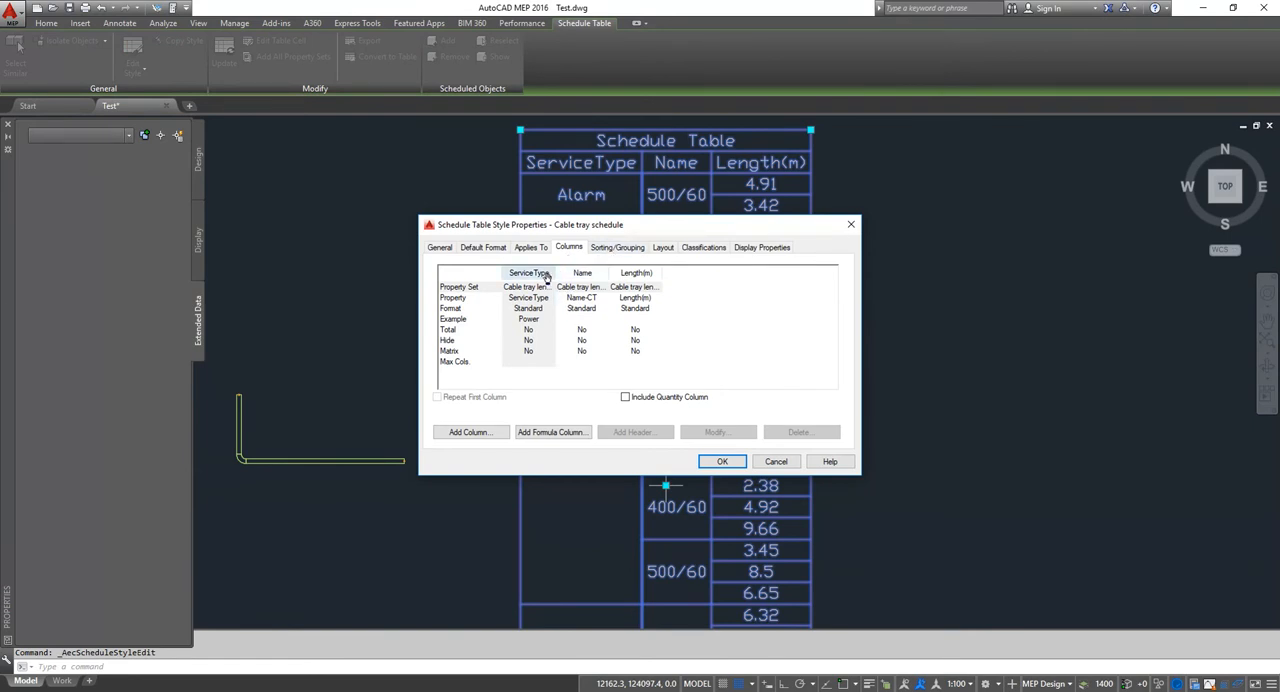
{"action": "left_click", "coordinate": [640, 274]}
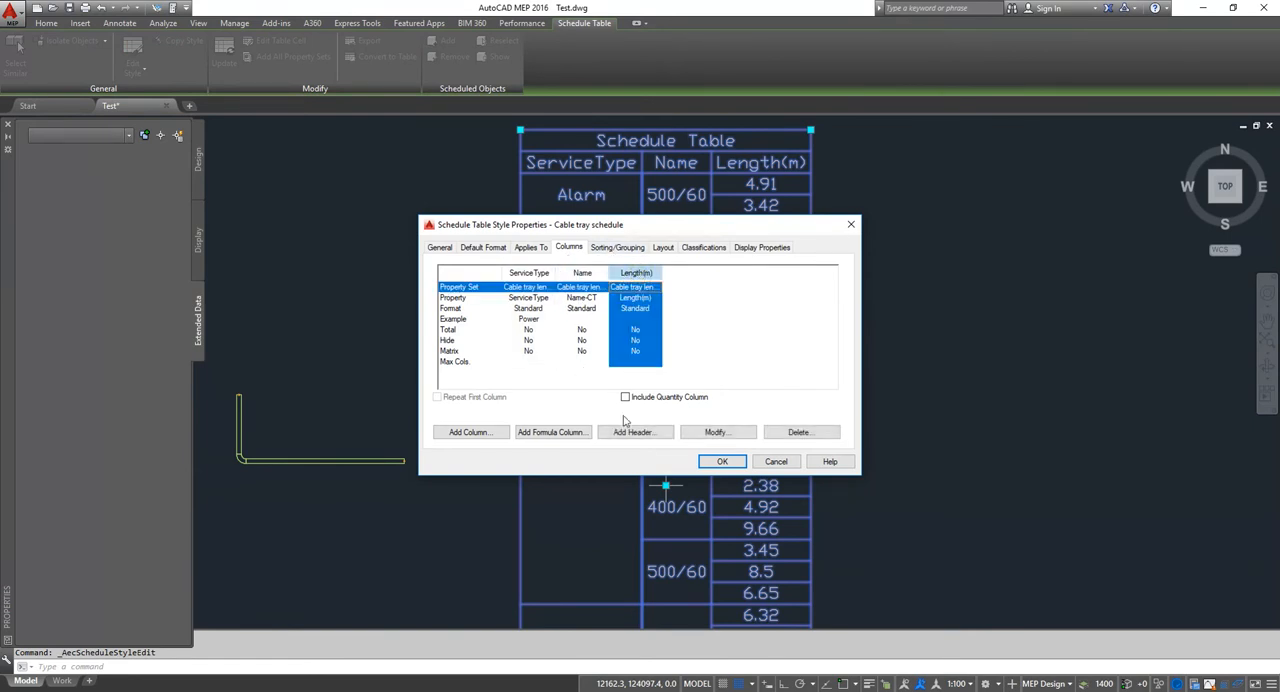
{"action": "left_click", "coordinate": [714, 433]}
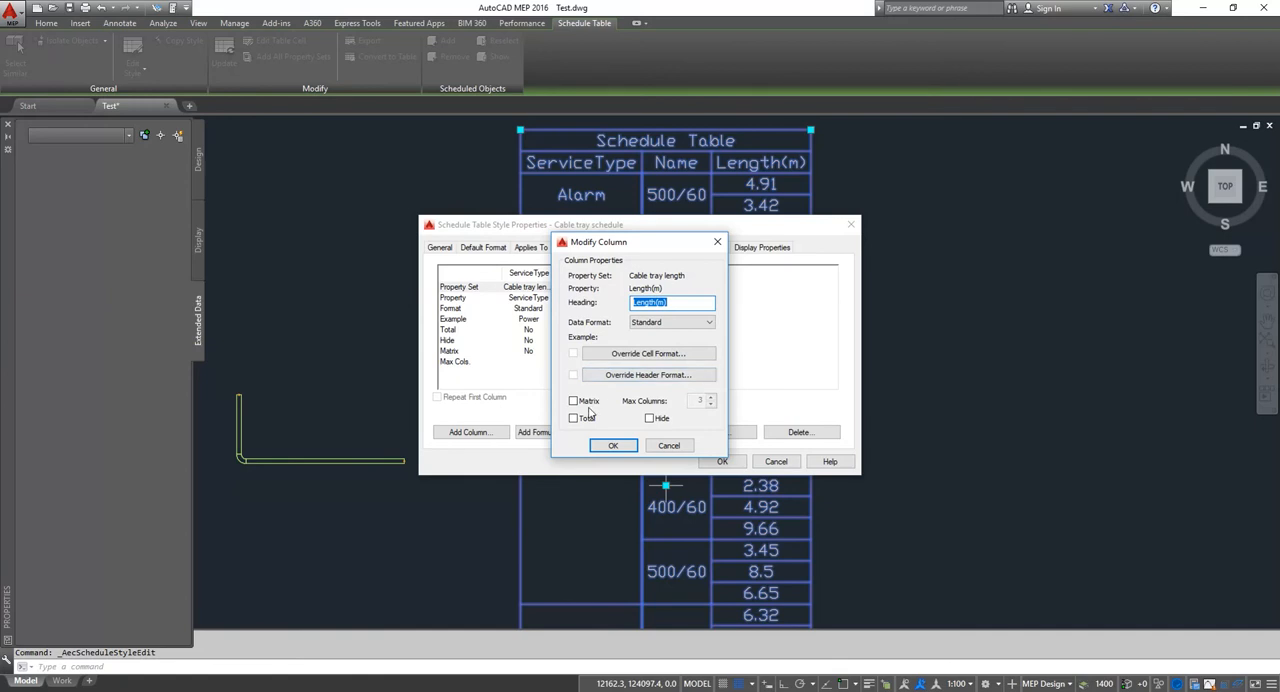
{"action": "left_click", "coordinate": [614, 446]}
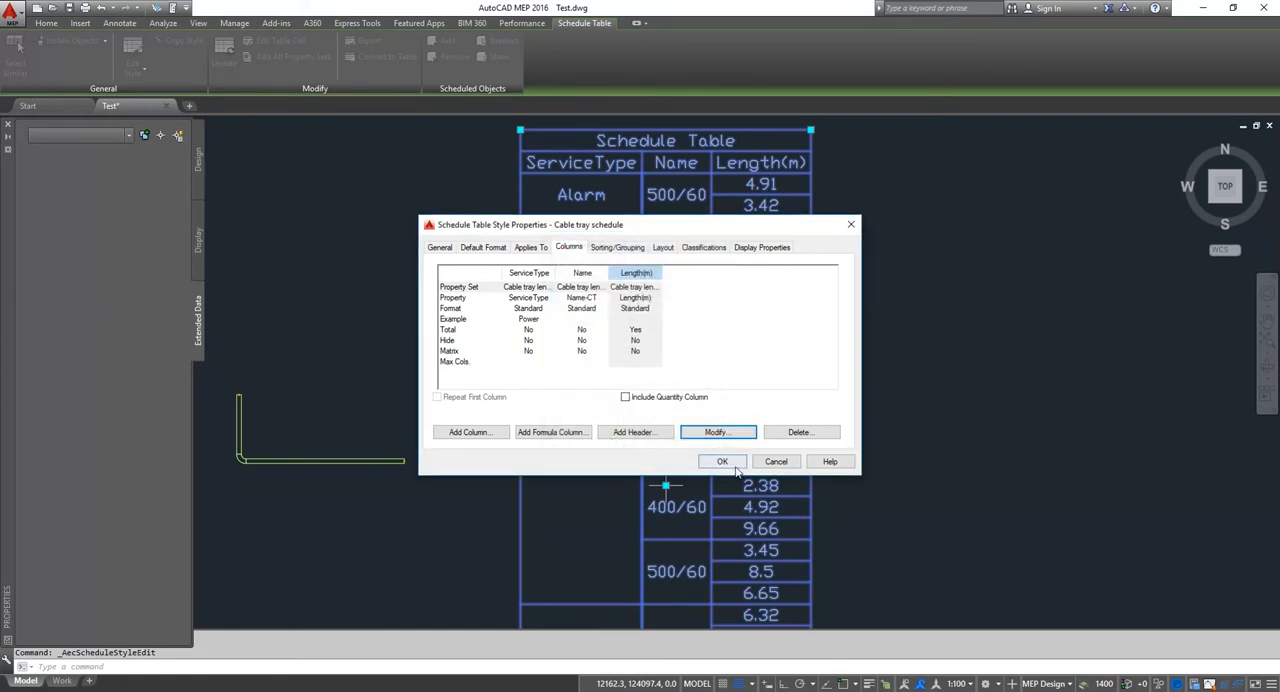
{"action": "left_click", "coordinate": [724, 460]}
Step: Review the length totals per service type and the overall total in the Length(m) column of the schedule
{"action": "scroll", "coordinate": [775, 239], "scroll_direction": "up", "scroll_amount": 2}
{"action": "middle_click_drag", "start_coordinate": [775, 239], "coordinate": [773, 291]}
{"action": "scroll", "coordinate": [769, 277], "scroll_direction": "down", "scroll_amount": 2}
{"action": "key", "text": "Escape"}
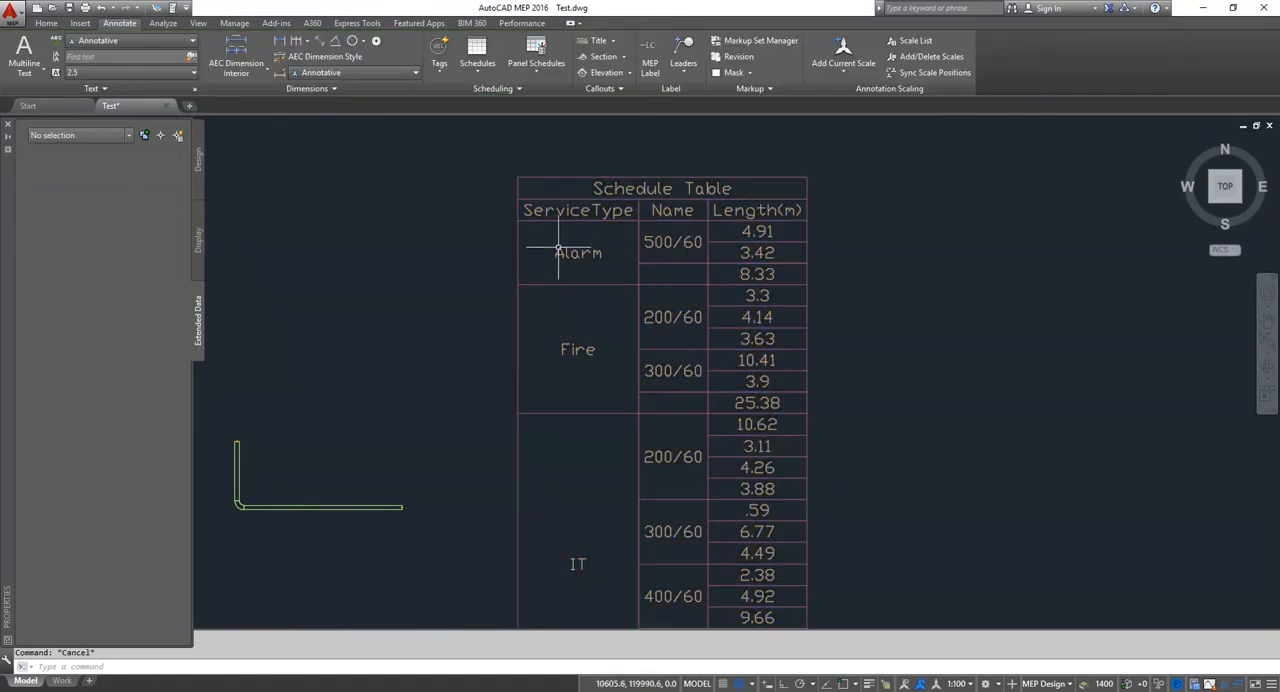
{"action": "middle_click_drag", "start_coordinate": [728, 270], "coordinate": [709, 257]}
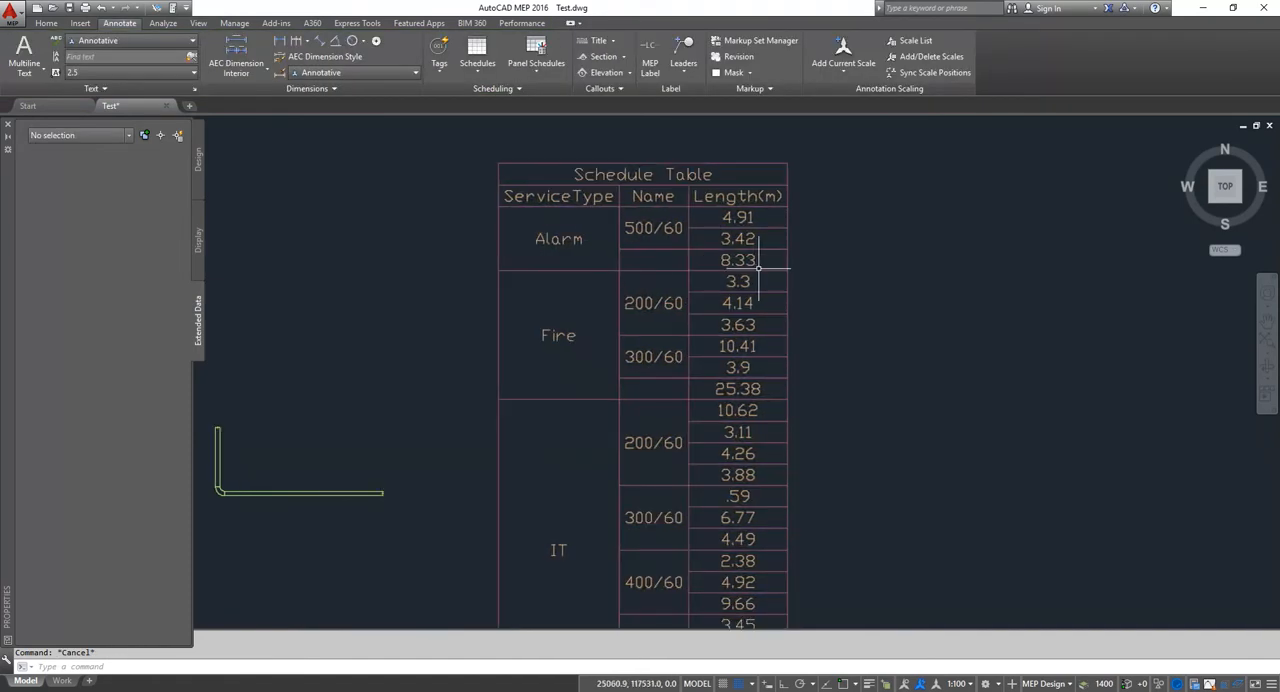
{"action": "scroll", "coordinate": [757, 263], "scroll_direction": "down", "scroll_amount": 2}
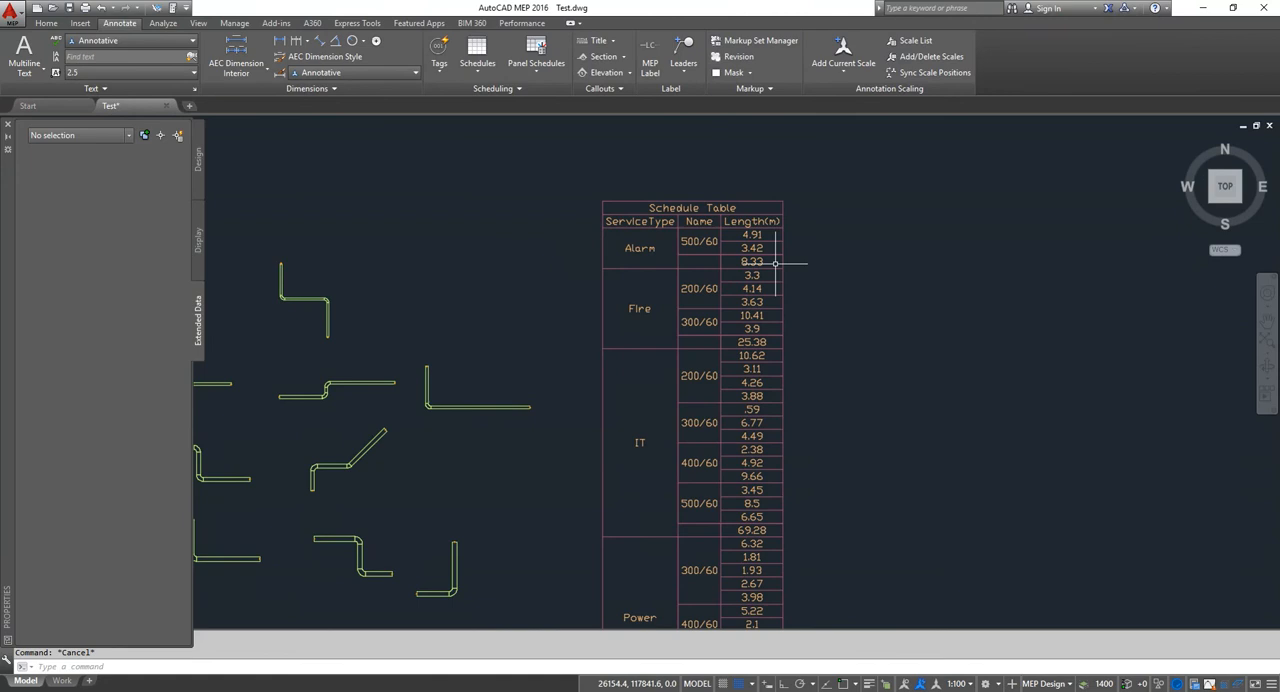
{"action": "middle_click_drag", "start_coordinate": [751, 267], "coordinate": [729, 229]}
{"action": "middle_click_drag", "start_coordinate": [753, 320], "coordinate": [732, 270]}
{"action": "scroll", "coordinate": [739, 286], "scroll_direction": "down", "scroll_amount": 1}
{"action": "scroll", "coordinate": [742, 297], "scroll_direction": "down", "scroll_amount": 1}
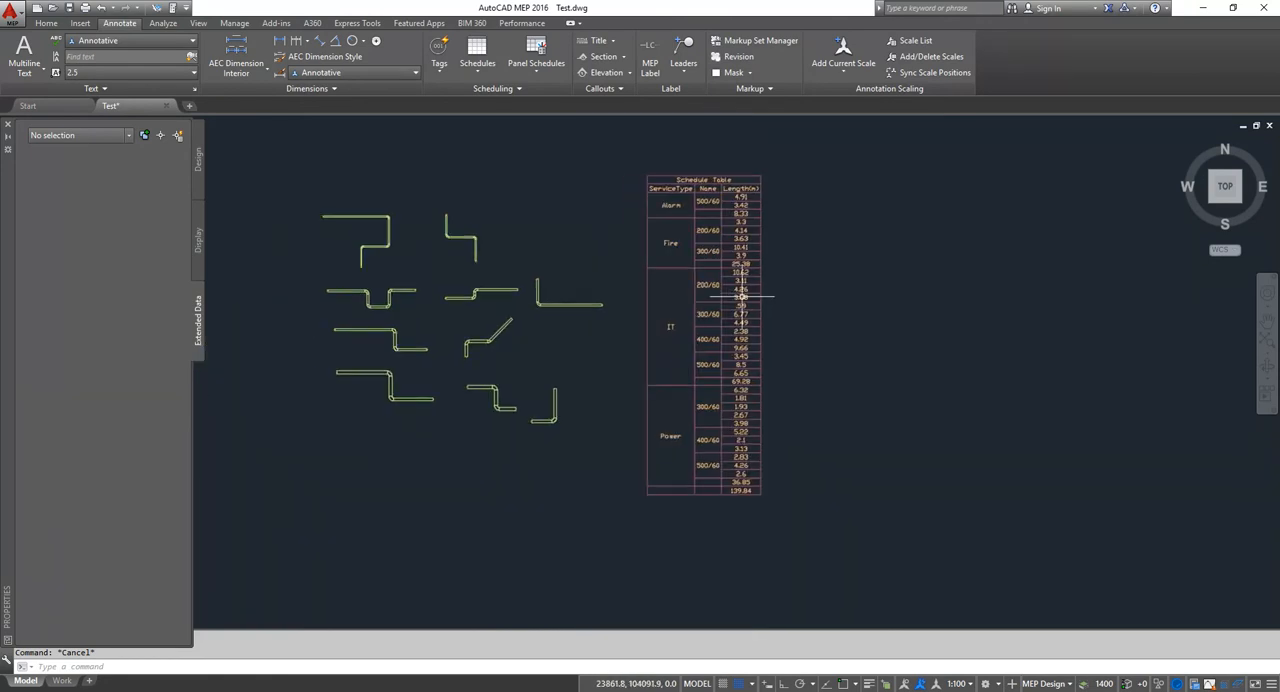